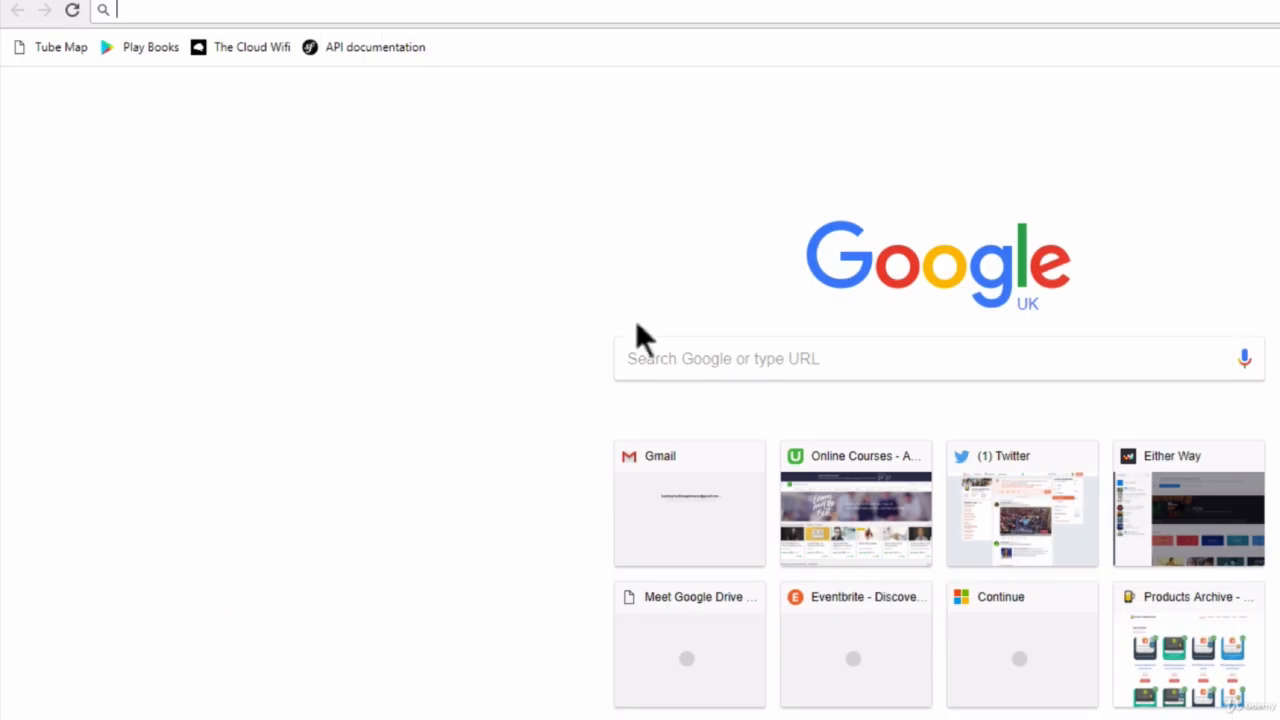
Search the web for "anaconda python" and open the Download Anaconda Now! result from Continuum
{"action": "left_click", "coordinate": [651, 357]}
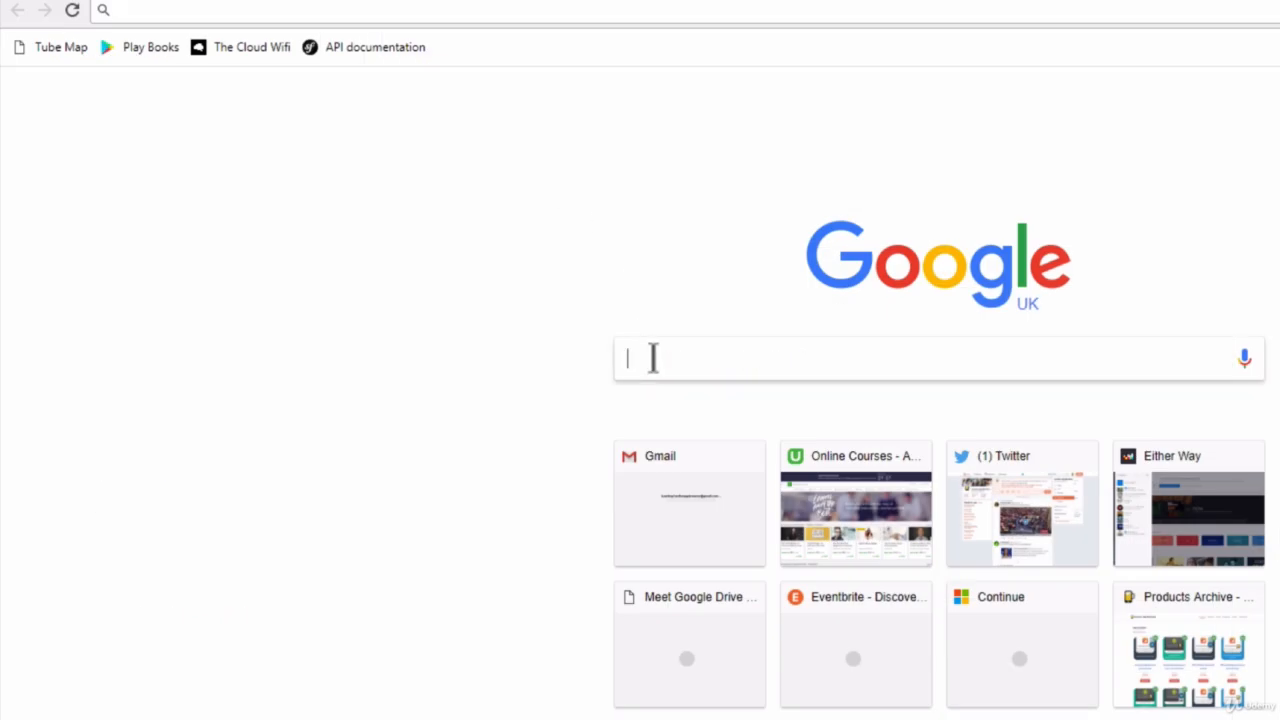
{"action": "type", "text": "anaconda"}
{"action": "key", "text": "Return"}
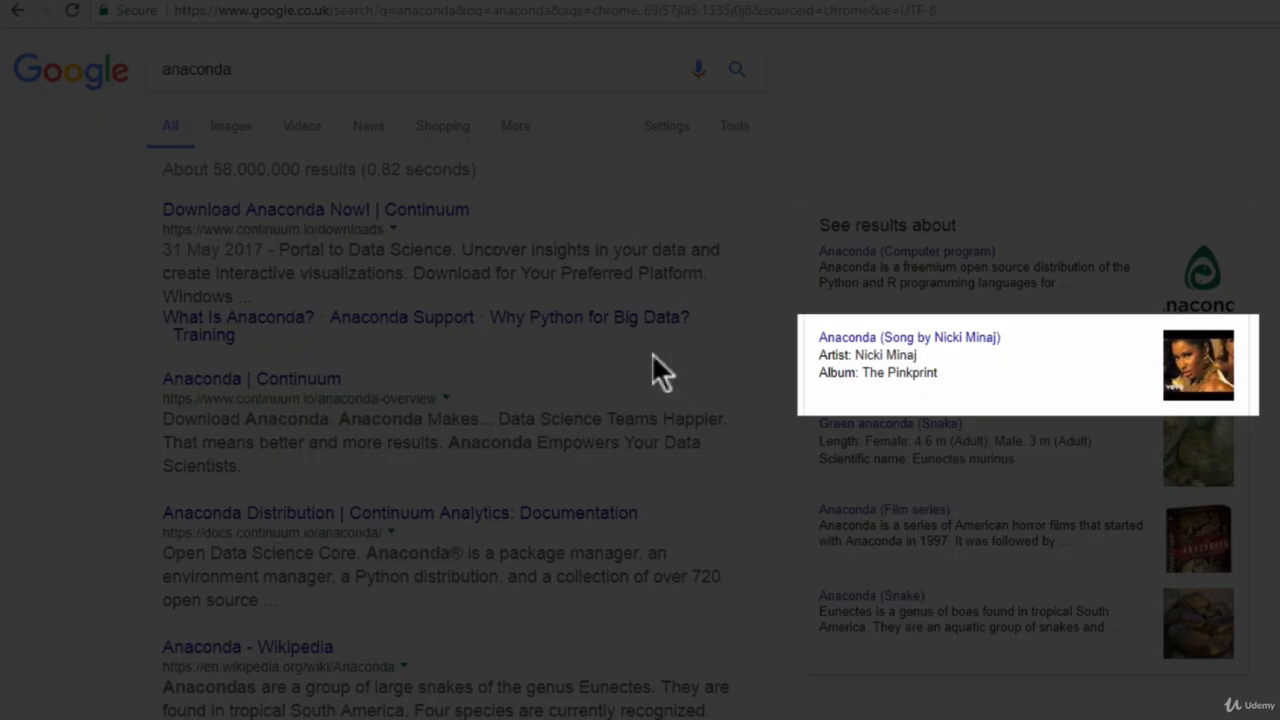
{"action": "left_click", "coordinate": [346, 84]}
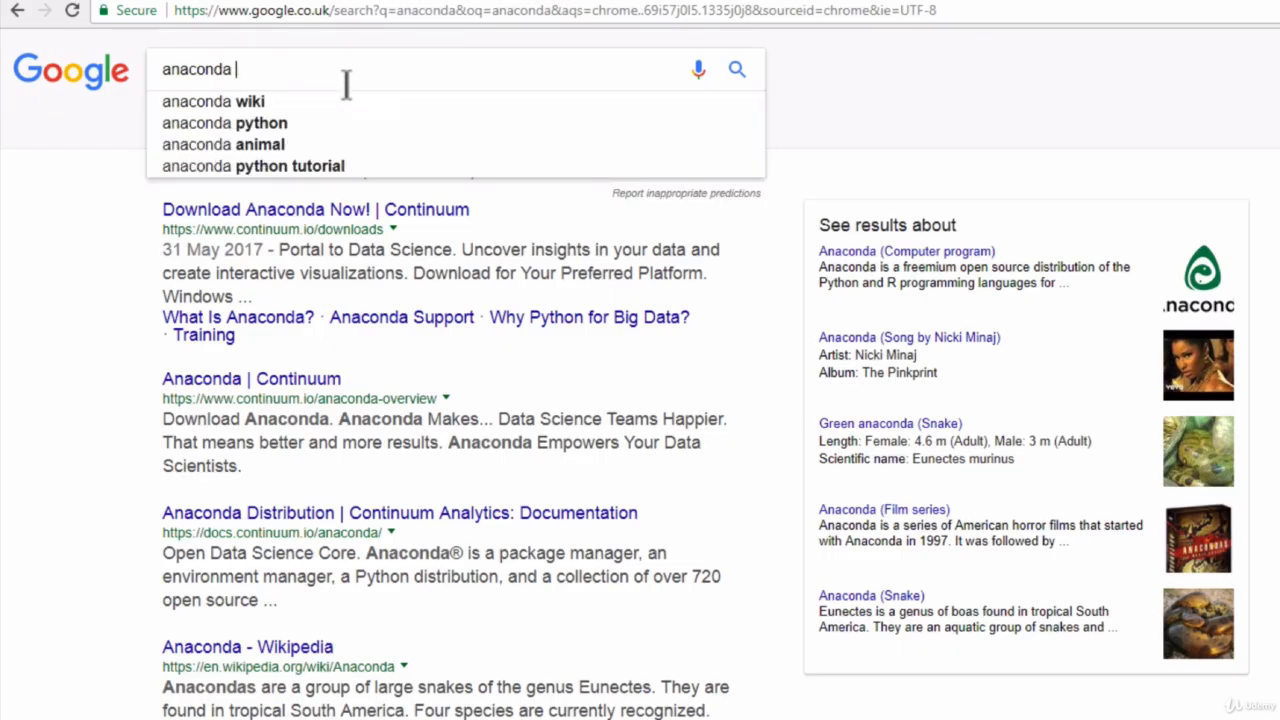
{"action": "type", "text": "python"}
{"action": "key", "text": "Return"}
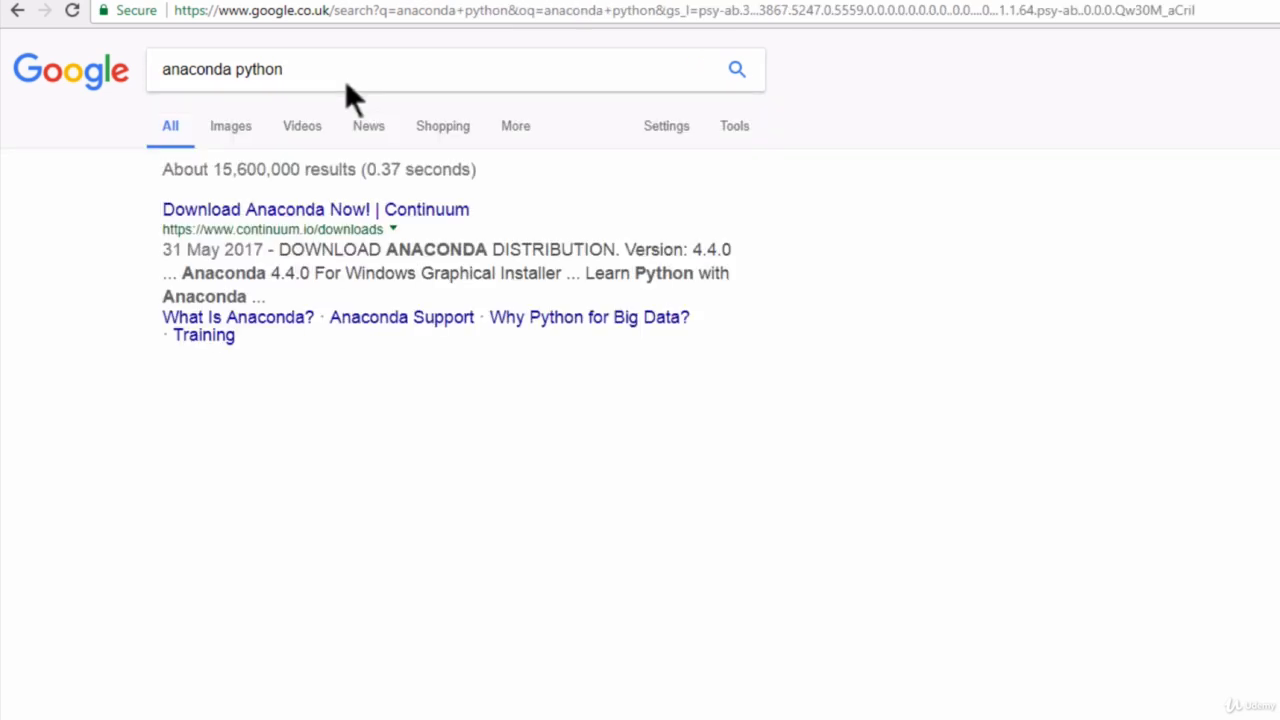
{"action": "left_click", "coordinate": [385, 214]}
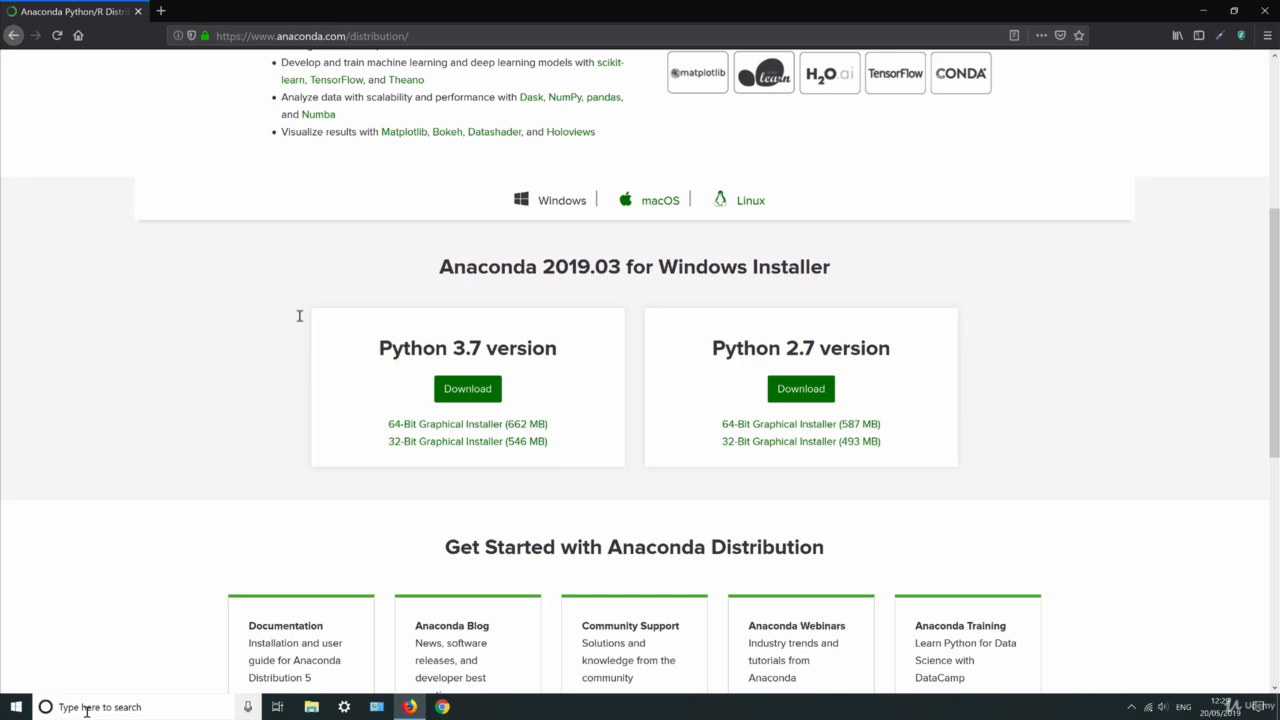
Open the System page of Control Panel to check whether Windows is 32-bit or 64-bit
{"action": "left_click", "coordinate": [86, 706]}
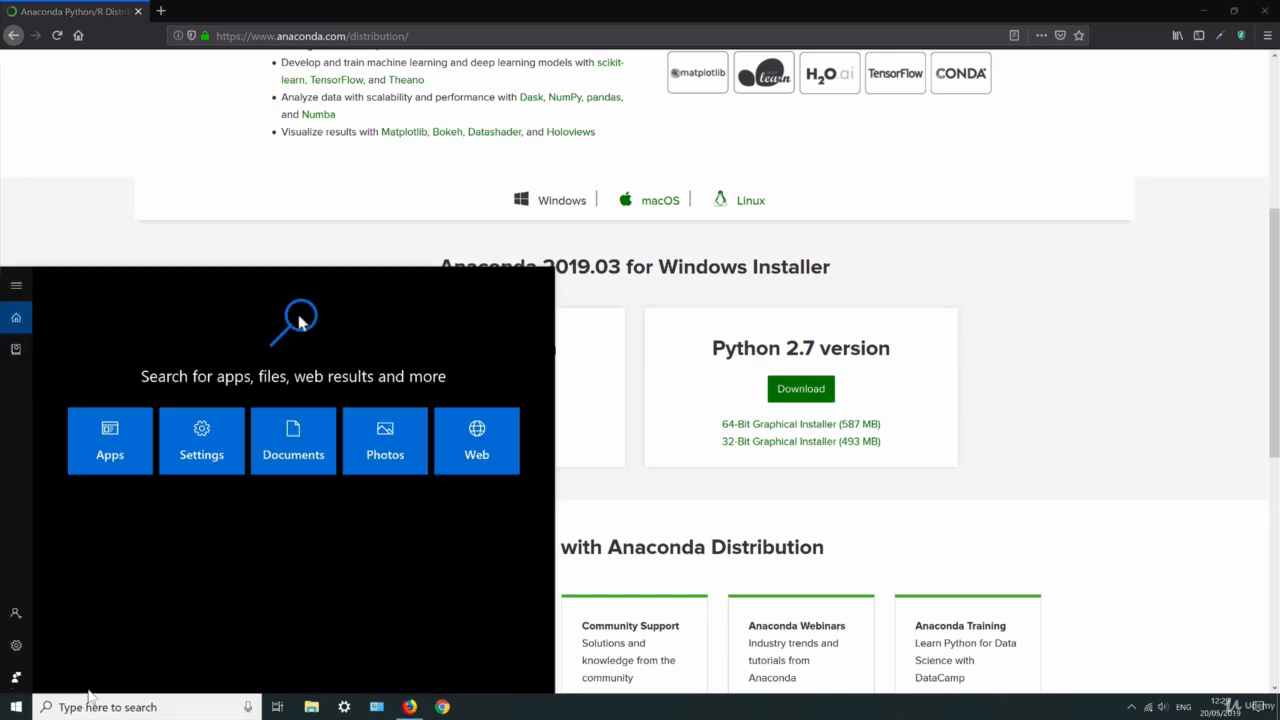
{"action": "type", "text": "control"}
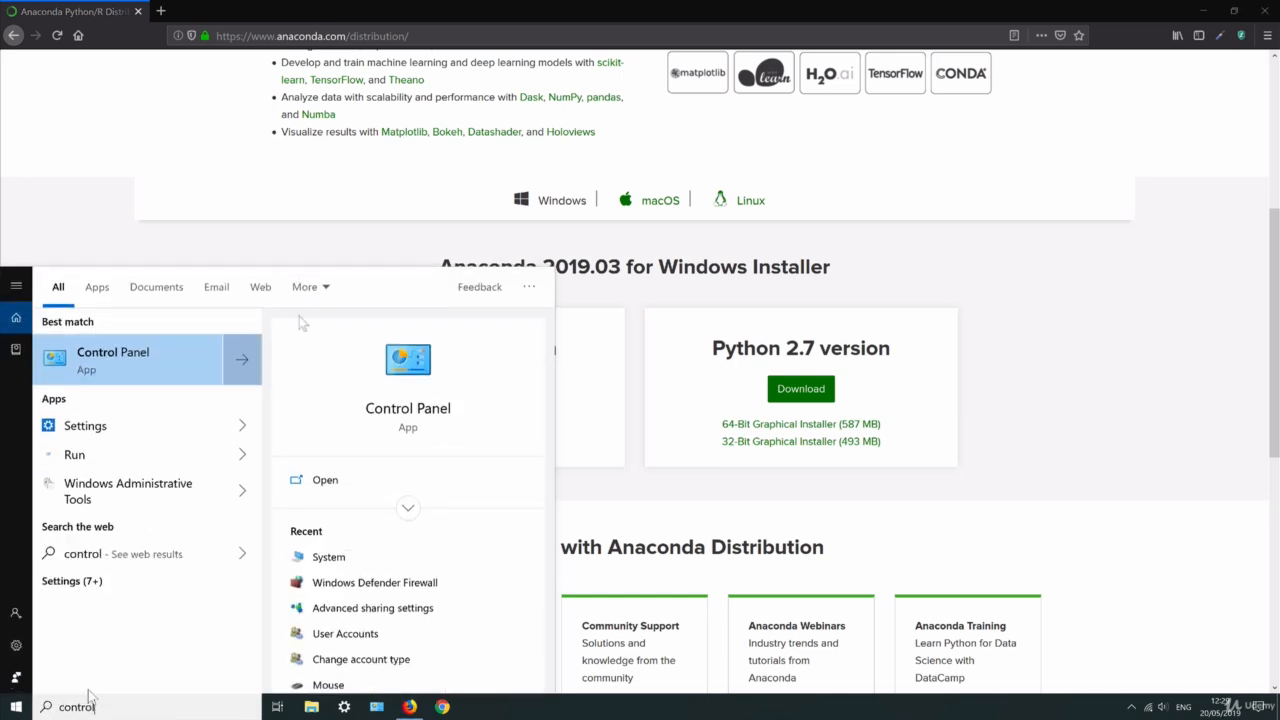
{"action": "left_click", "coordinate": [100, 356]}
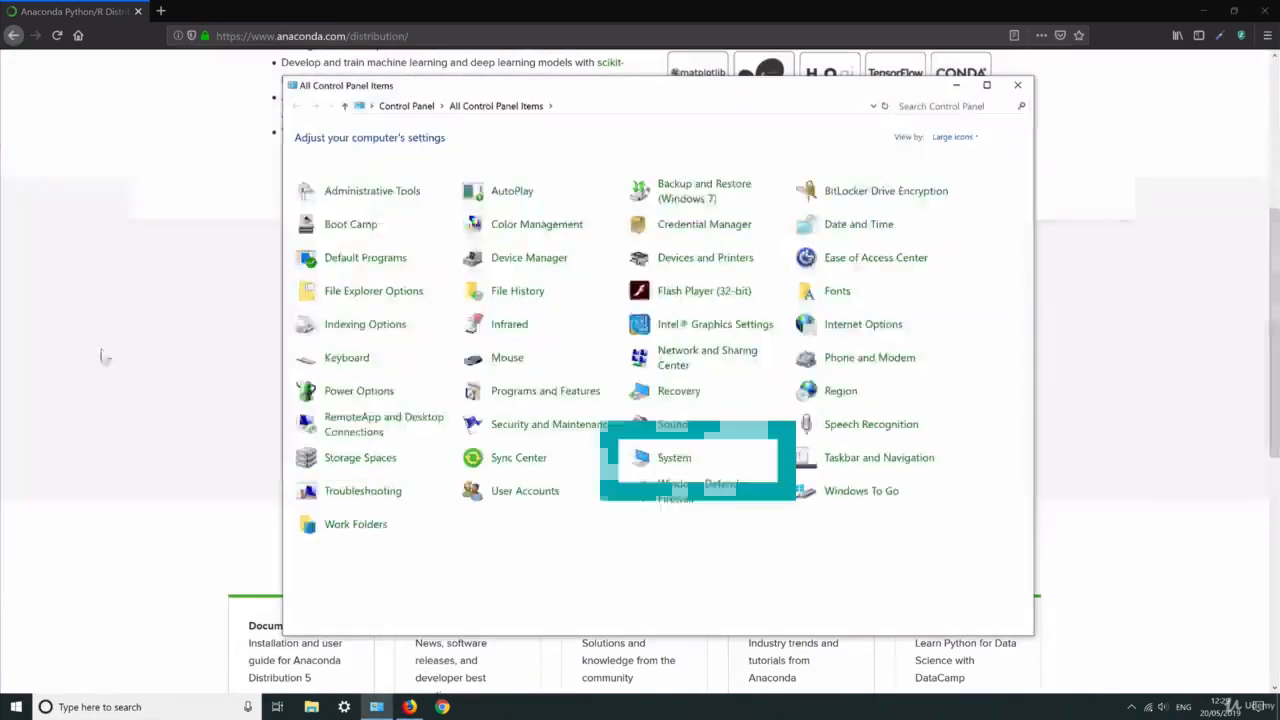
{"action": "left_click", "coordinate": [670, 458]}
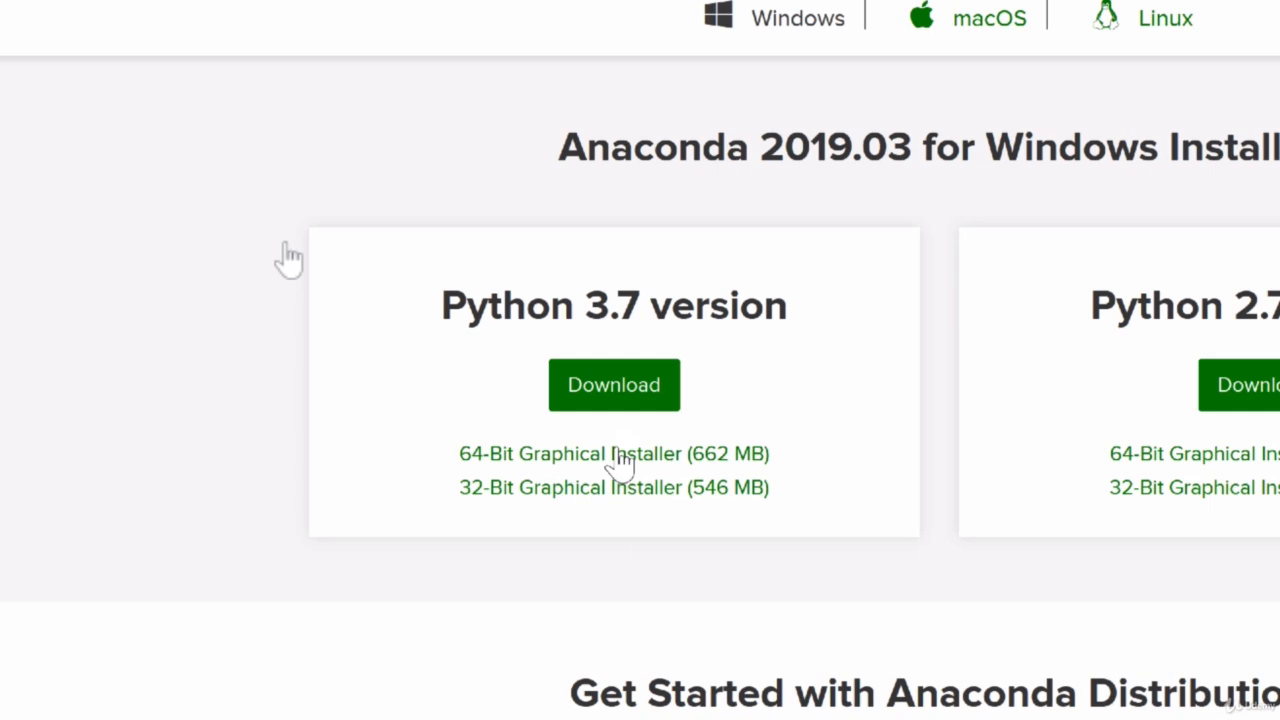
Save the 64-Bit Graphical Installer for the Python 3.7 version and launch it from the Downloads folder
{"action": "left_click", "coordinate": [620, 455]}
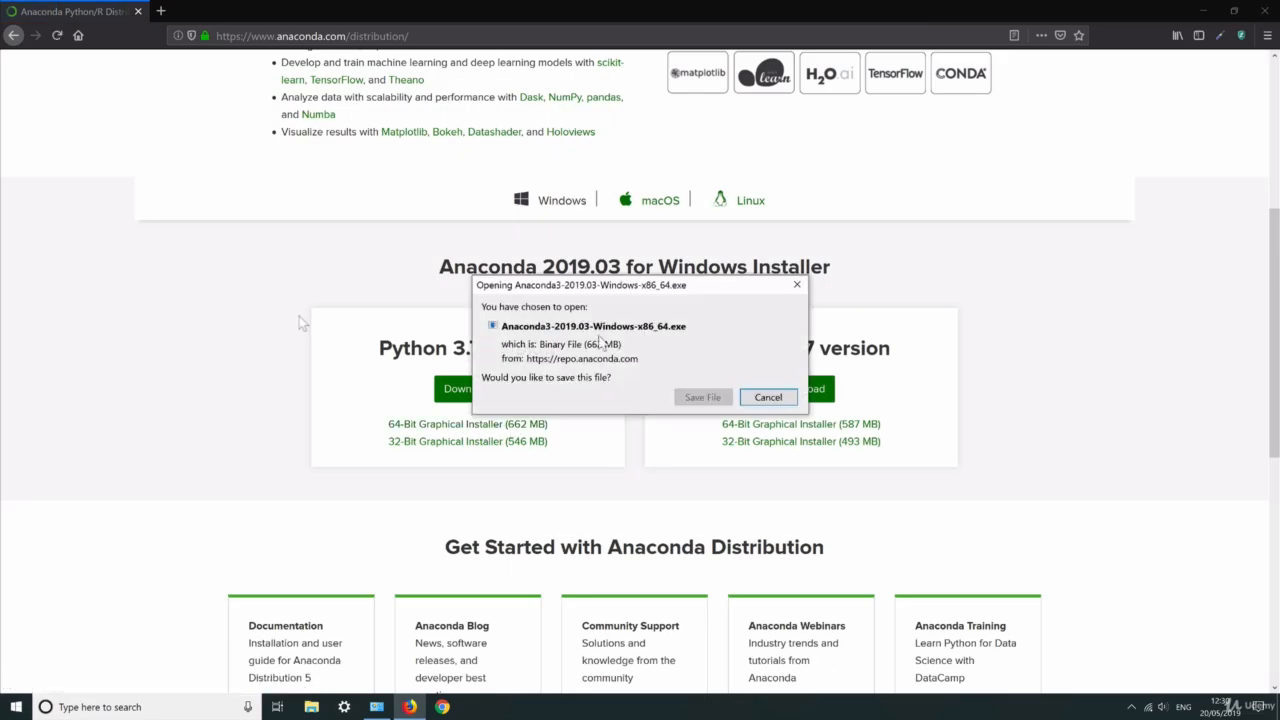
{"action": "left_click", "coordinate": [702, 399]}
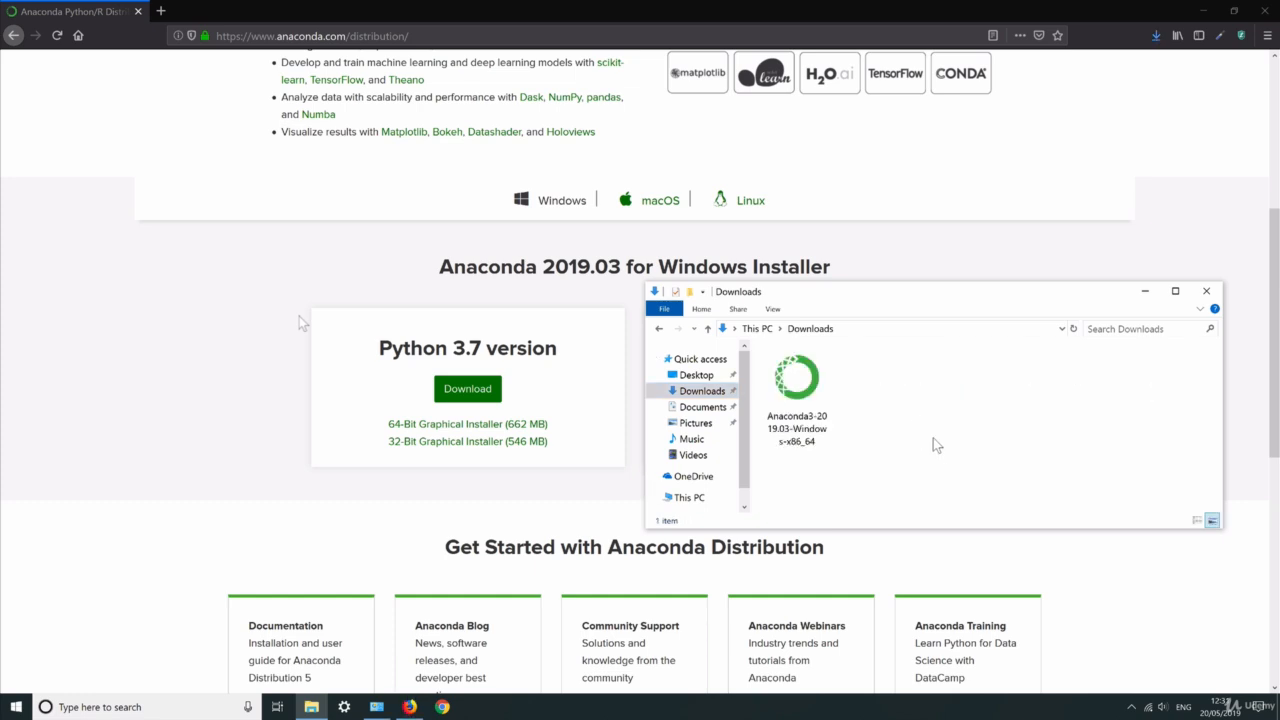
{"action": "left_click", "coordinate": [781, 400]}
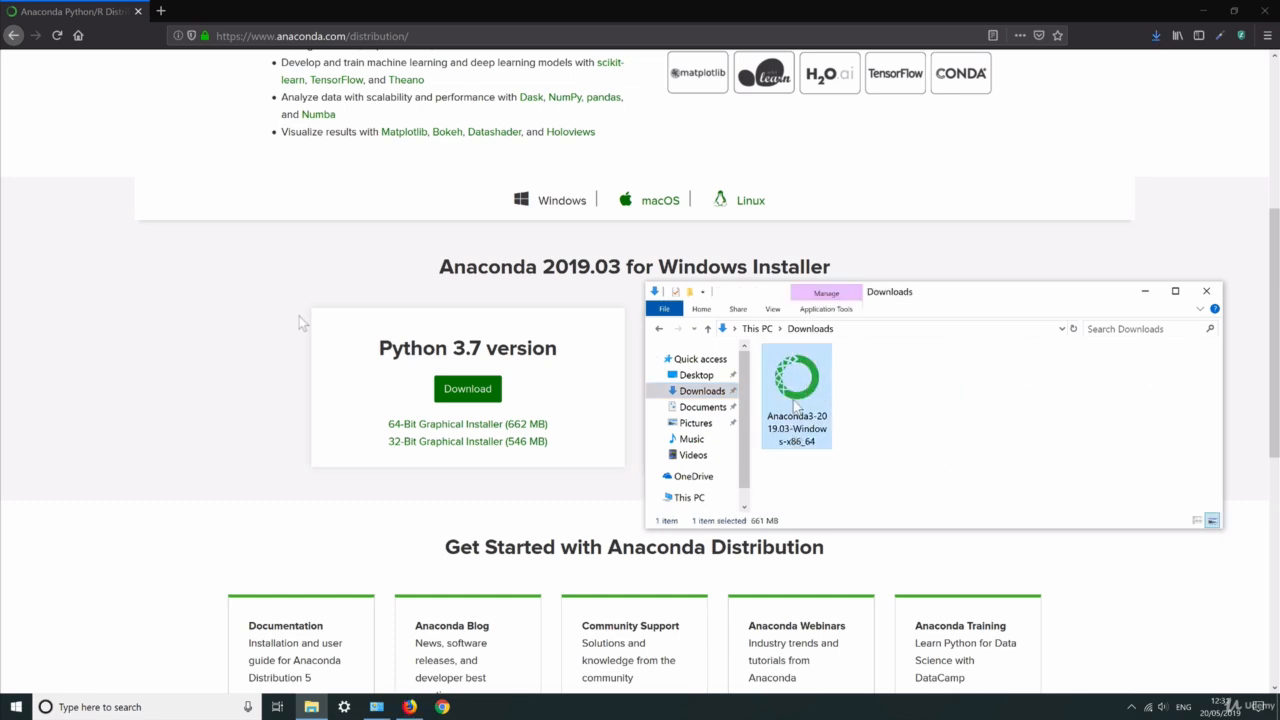
{"action": "double_click", "coordinate": [797, 398]}
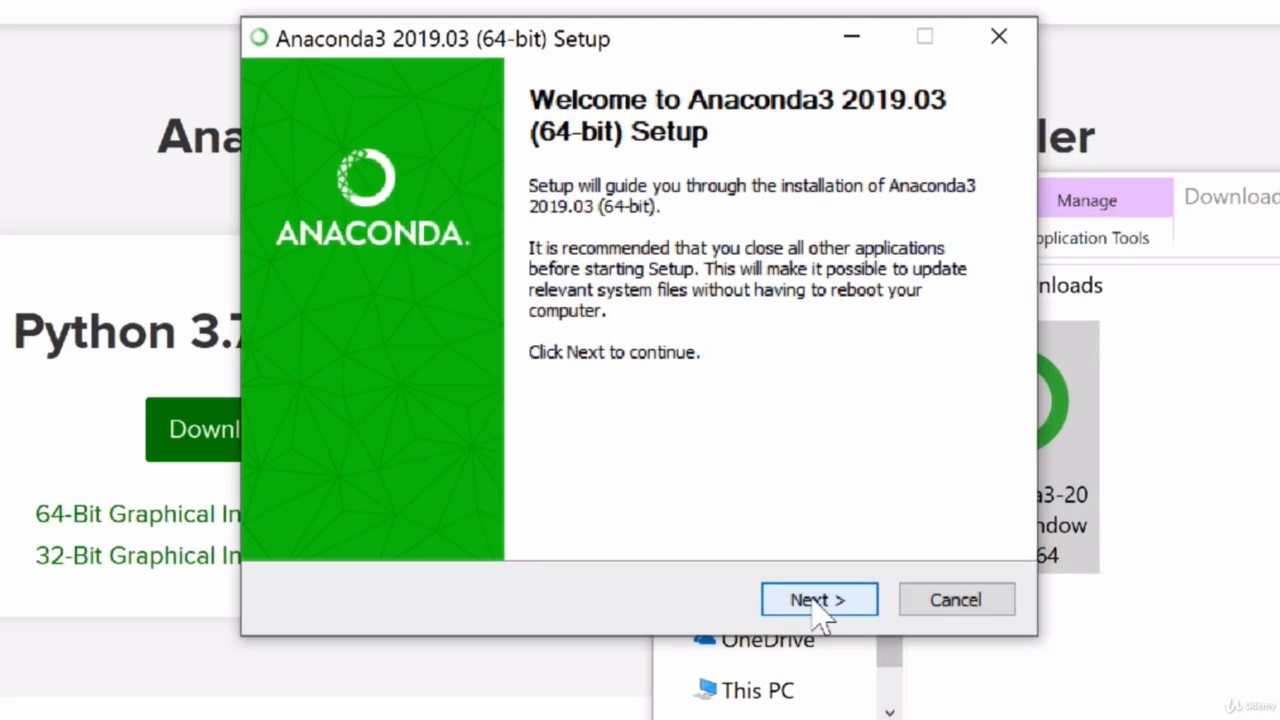
Accept the Anaconda licence and install for Just Me in the default folder with the default advanced options
{"action": "left_click", "coordinate": [818, 600]}
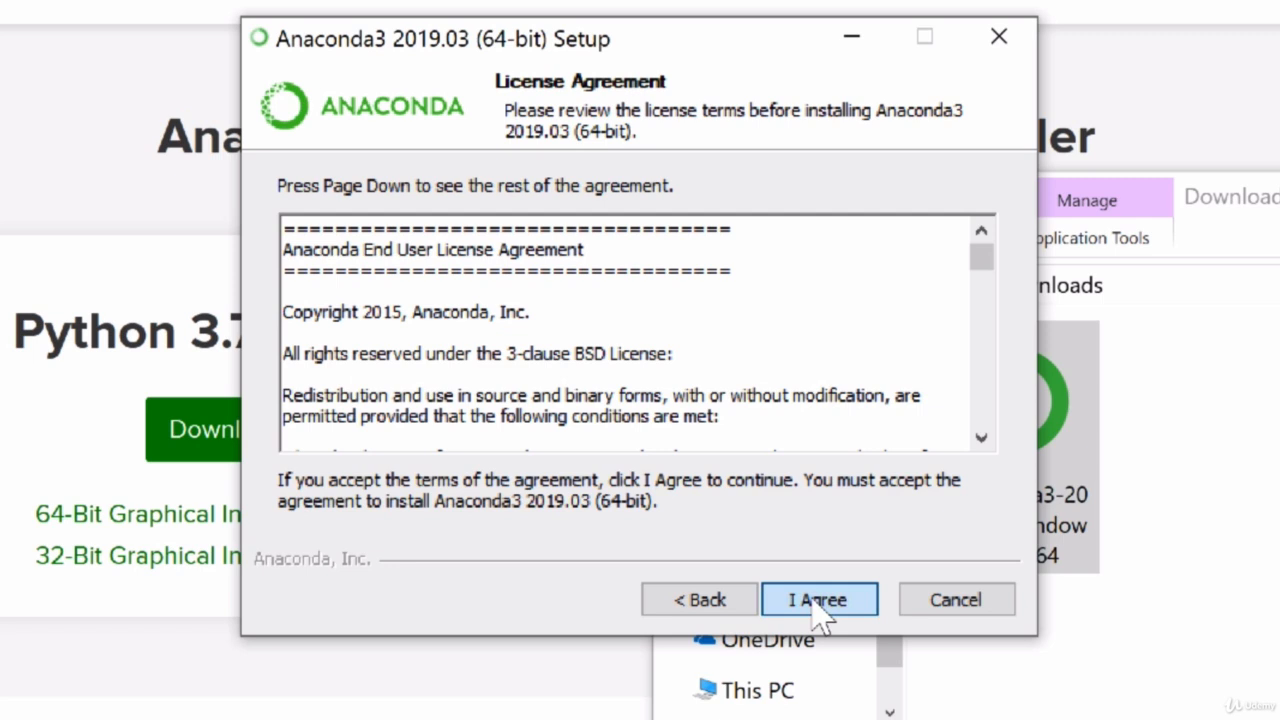
{"action": "left_click", "coordinate": [818, 600]}
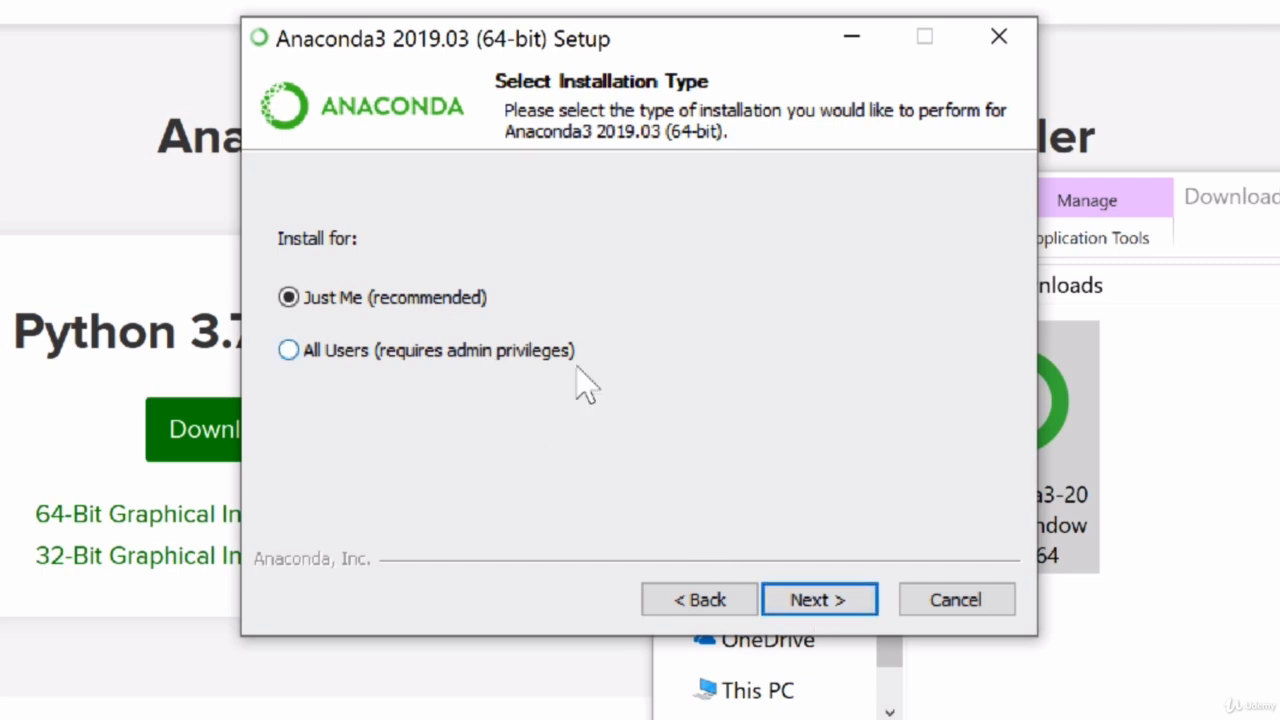
{"action": "left_click", "coordinate": [819, 599]}
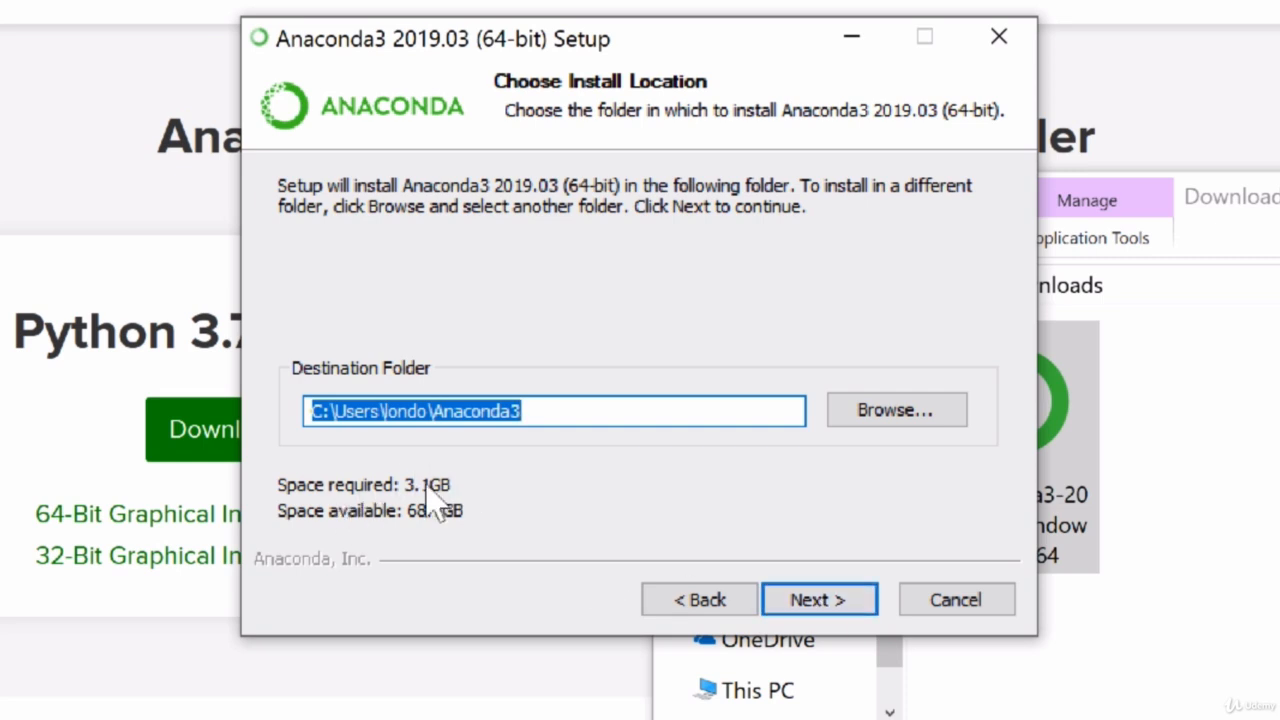
{"action": "left_click", "coordinate": [812, 600]}
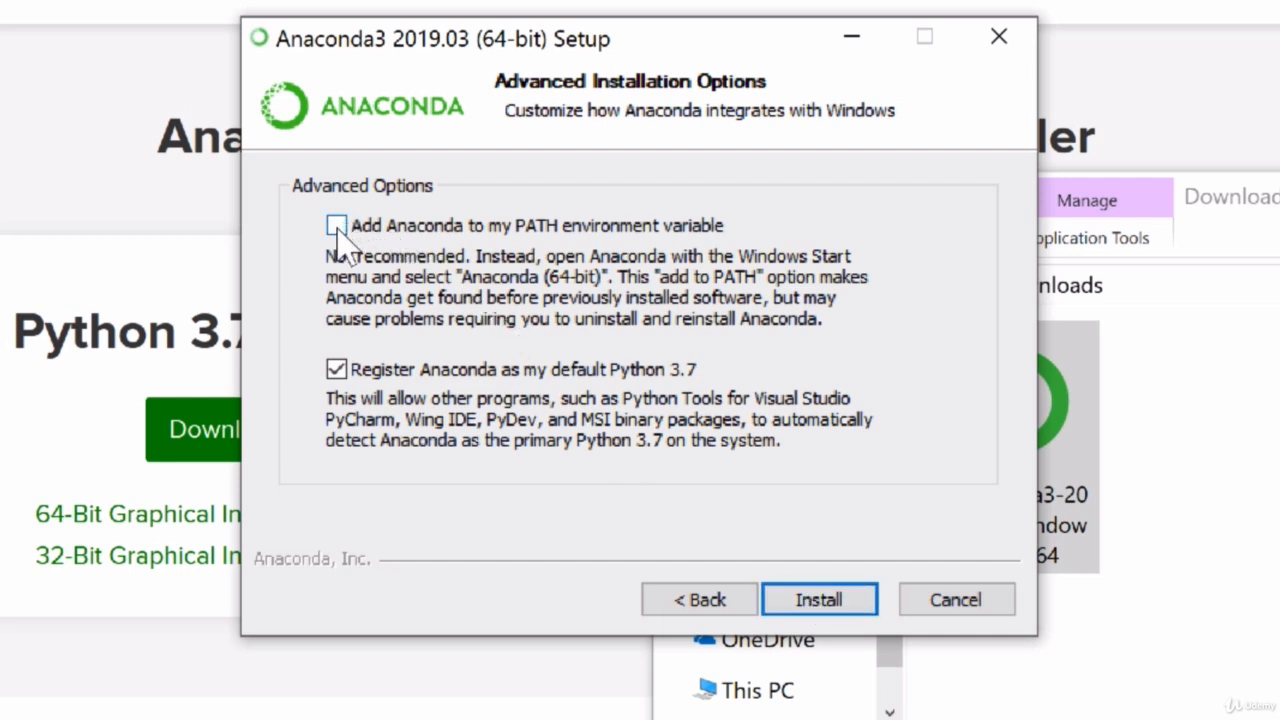
{"action": "left_click", "coordinate": [816, 600]}
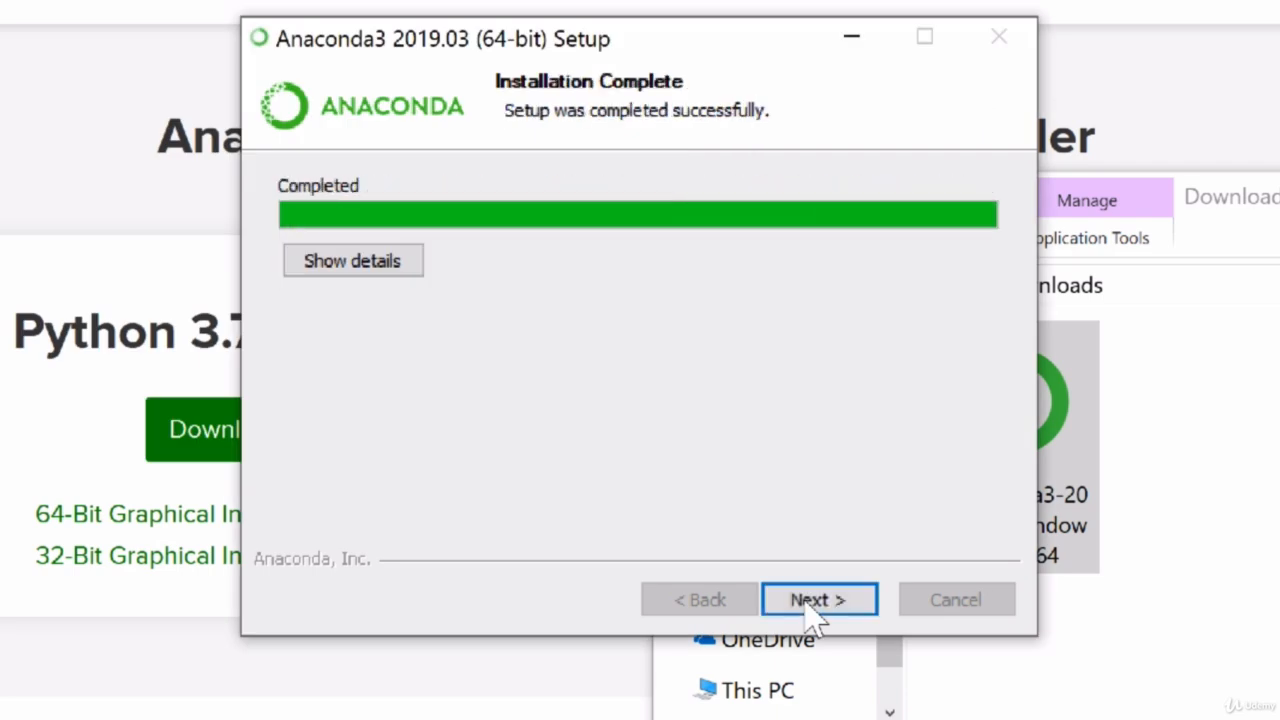
Finish the Anaconda setup with both options, Anaconda Cloud and getting started with Anaconda, deselected
{"action": "left_click", "coordinate": [806, 603]}
{"action": "left_click", "coordinate": [712, 303]}
{"action": "left_click", "coordinate": [673, 360]}
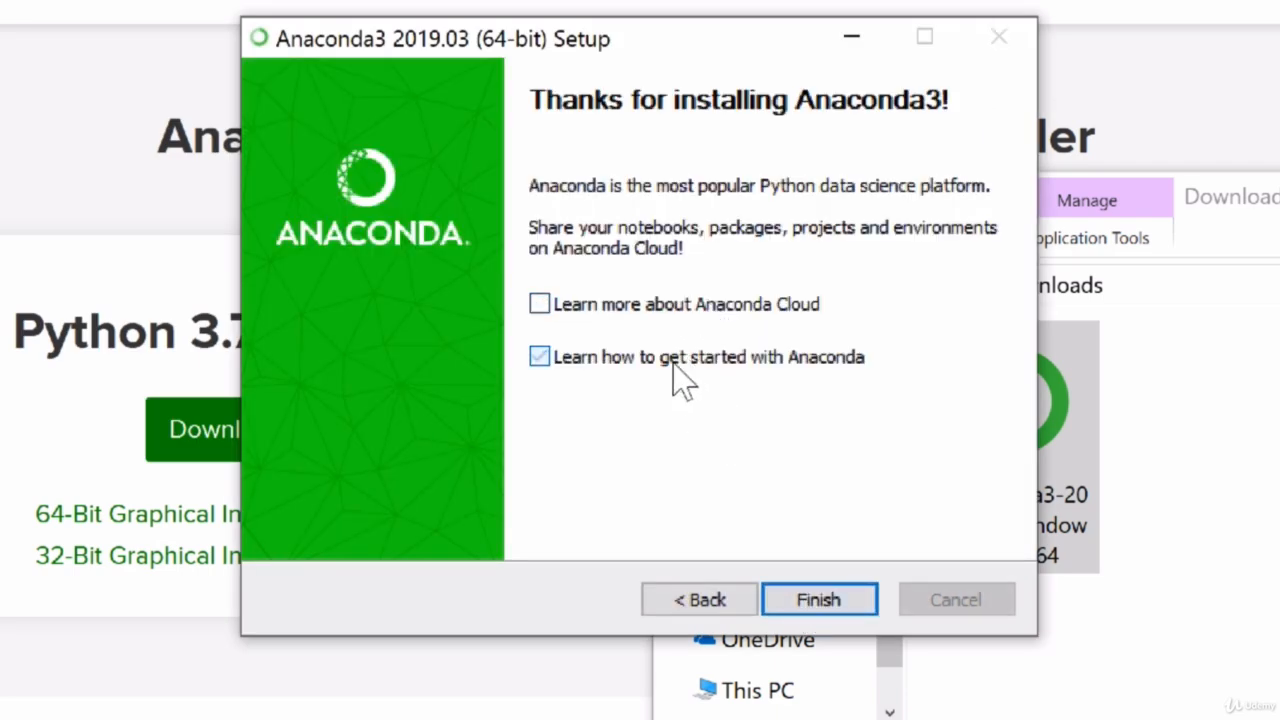
{"action": "left_click", "coordinate": [818, 596]}
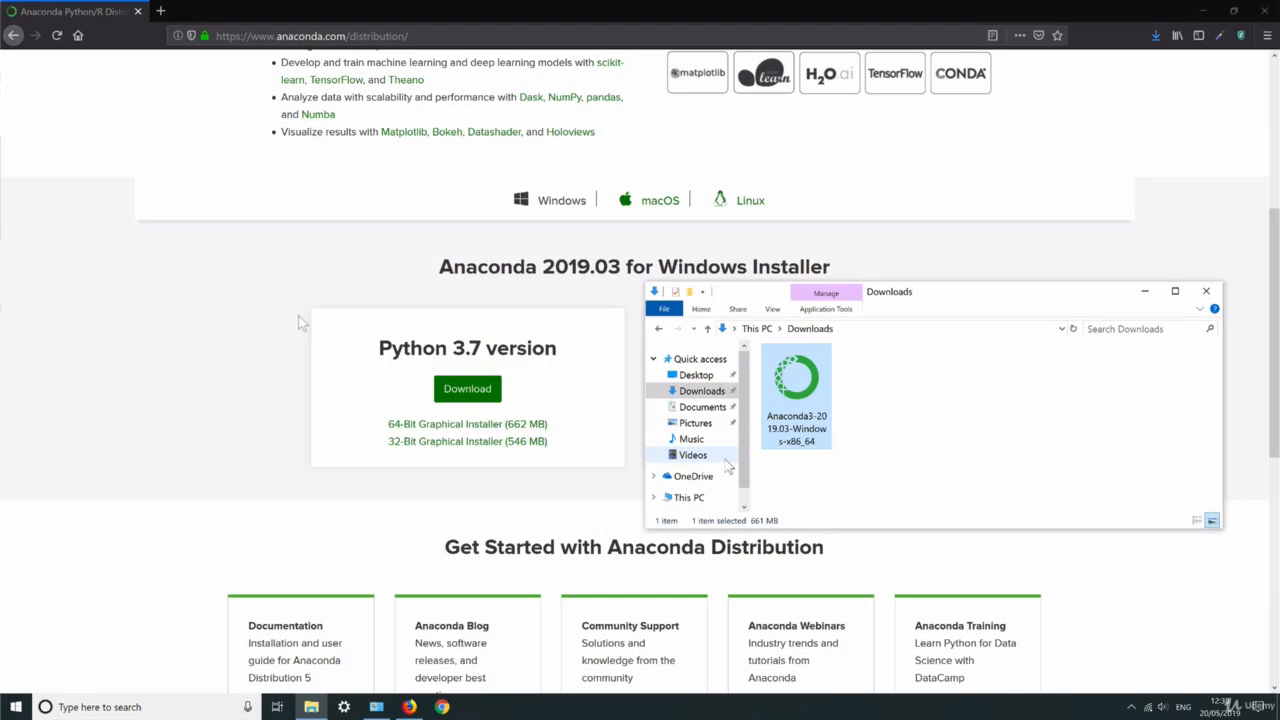
Search Windows for "anaconda" and open Anaconda Prompt
{"action": "key", "text": "super"}
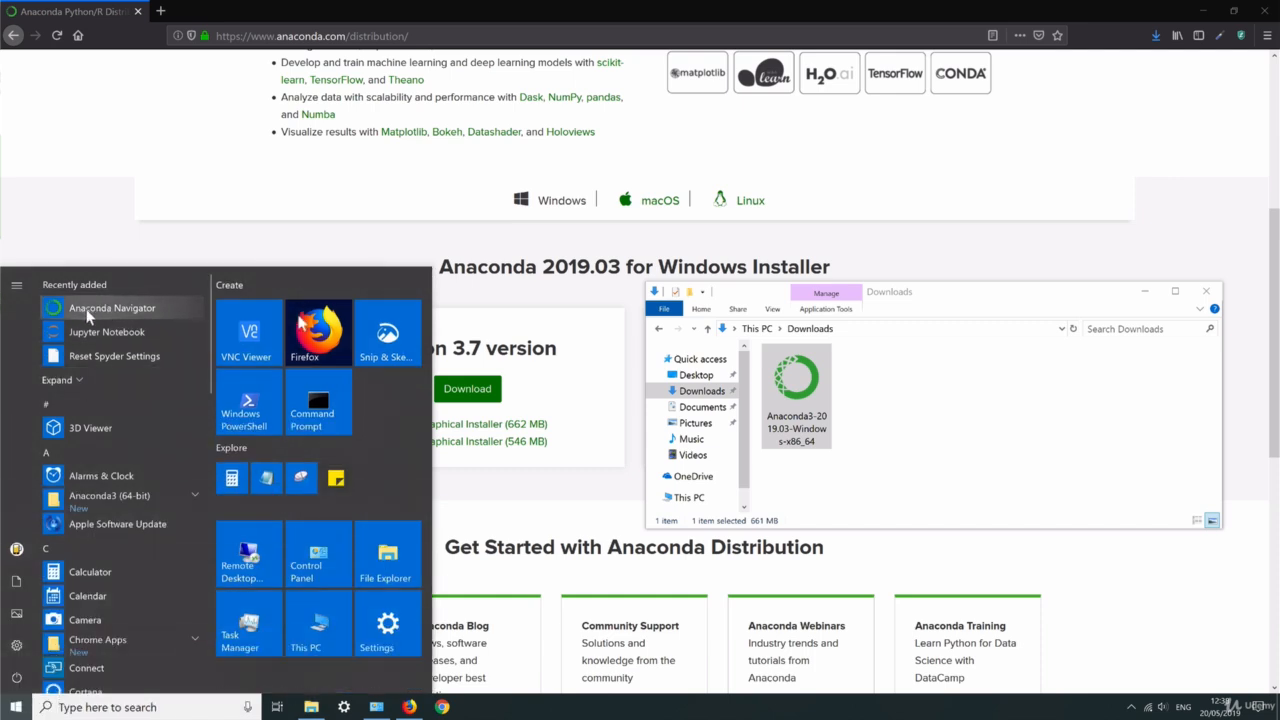
{"action": "left_click", "coordinate": [105, 707]}
{"action": "type", "text": "anaconda"}
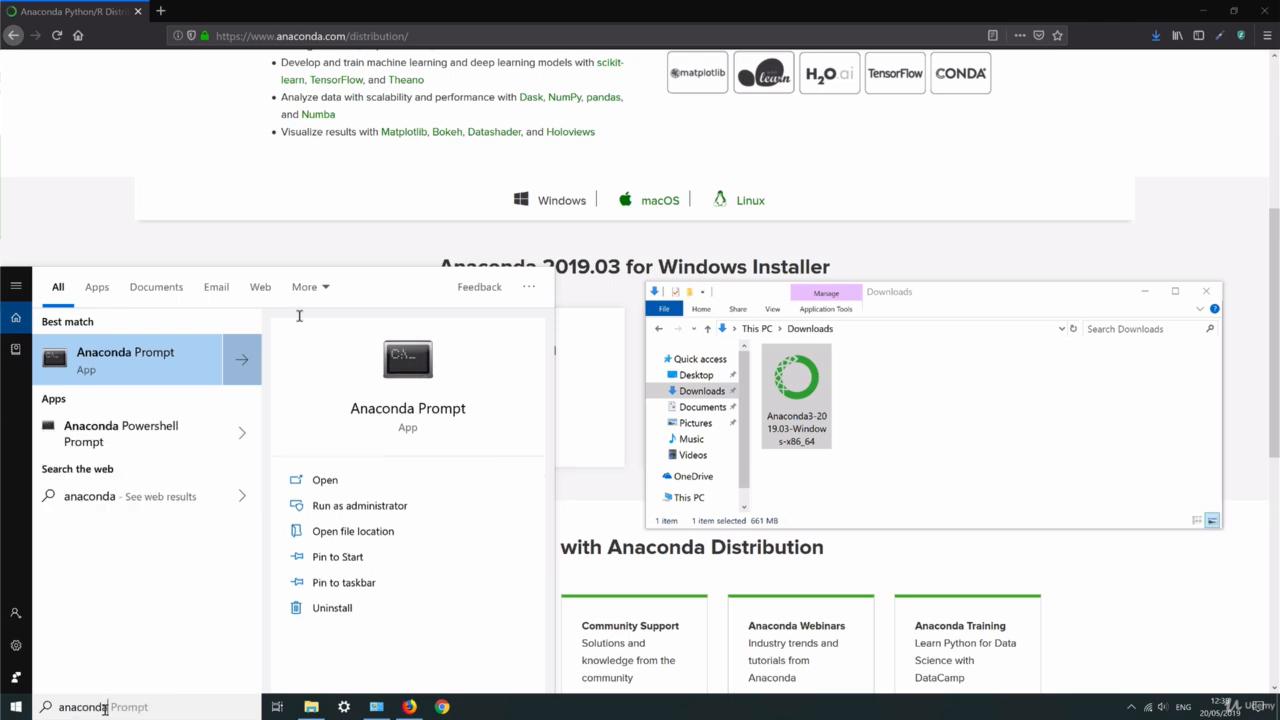
{"action": "left_click", "coordinate": [128, 366]}
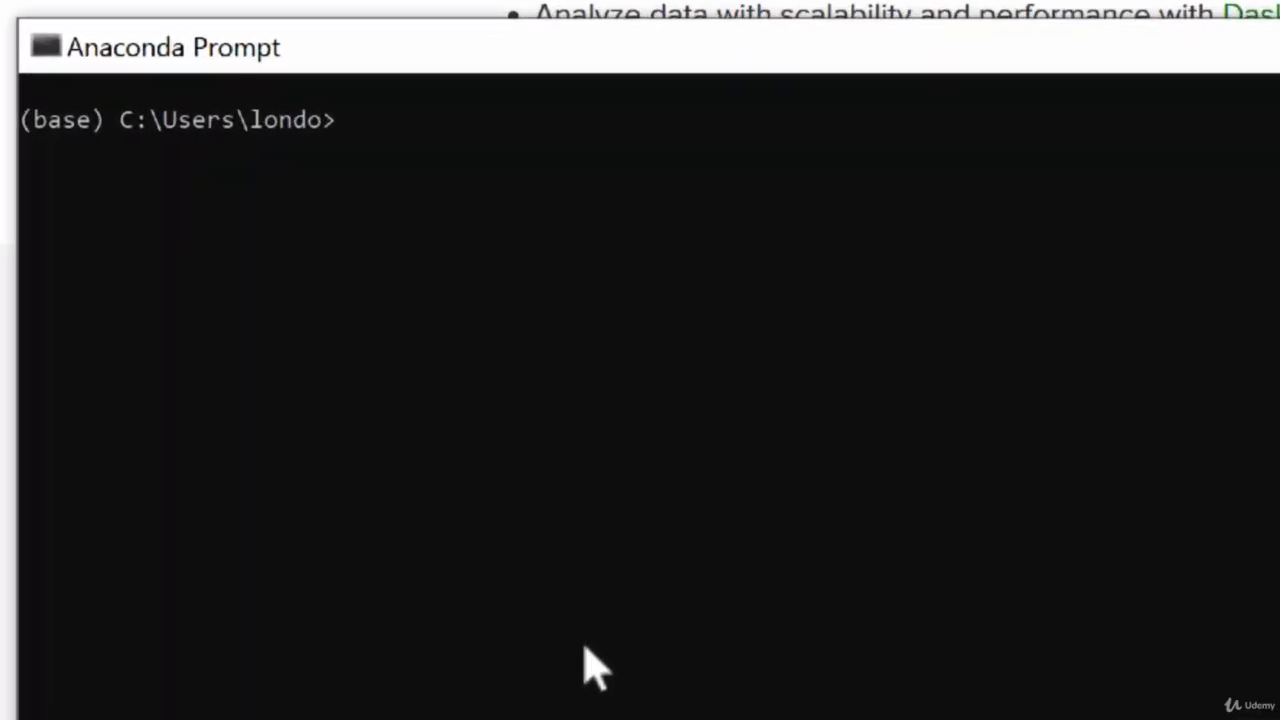
Check the installed Python version by running python --version in Anaconda Prompt
{"action": "type", "text": "python"}
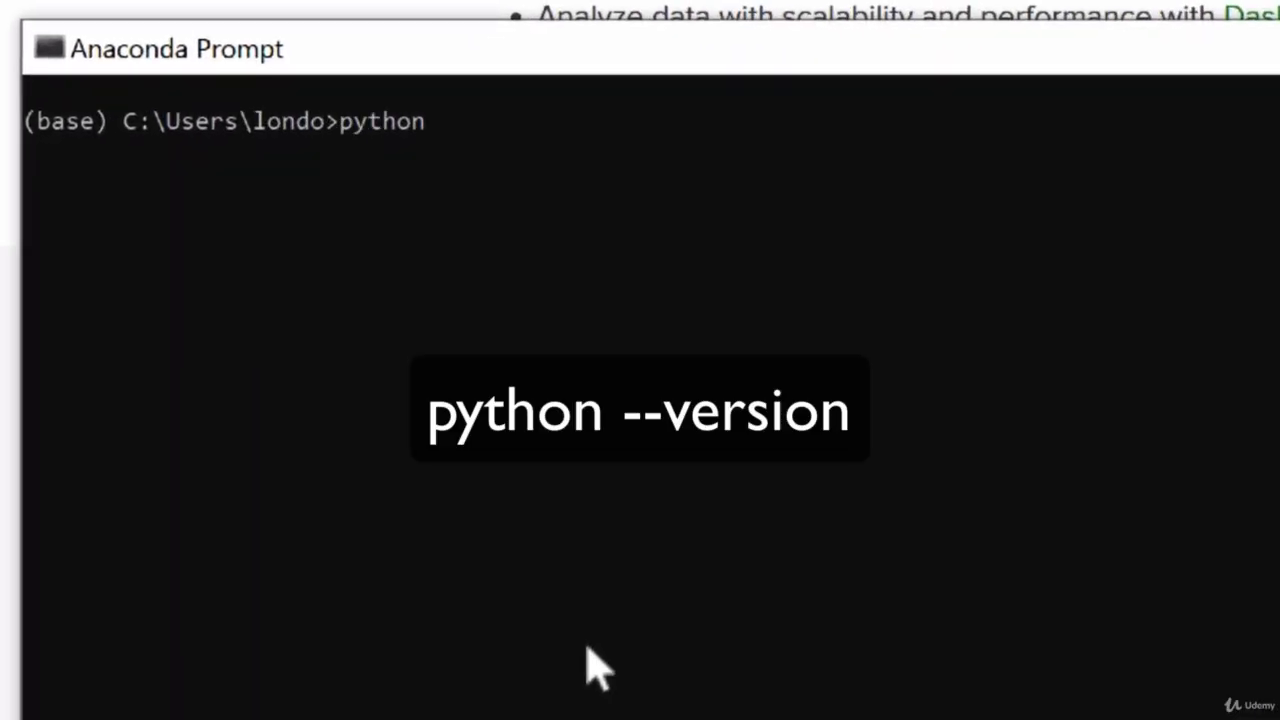
{"action": "type", "text": " --version"}
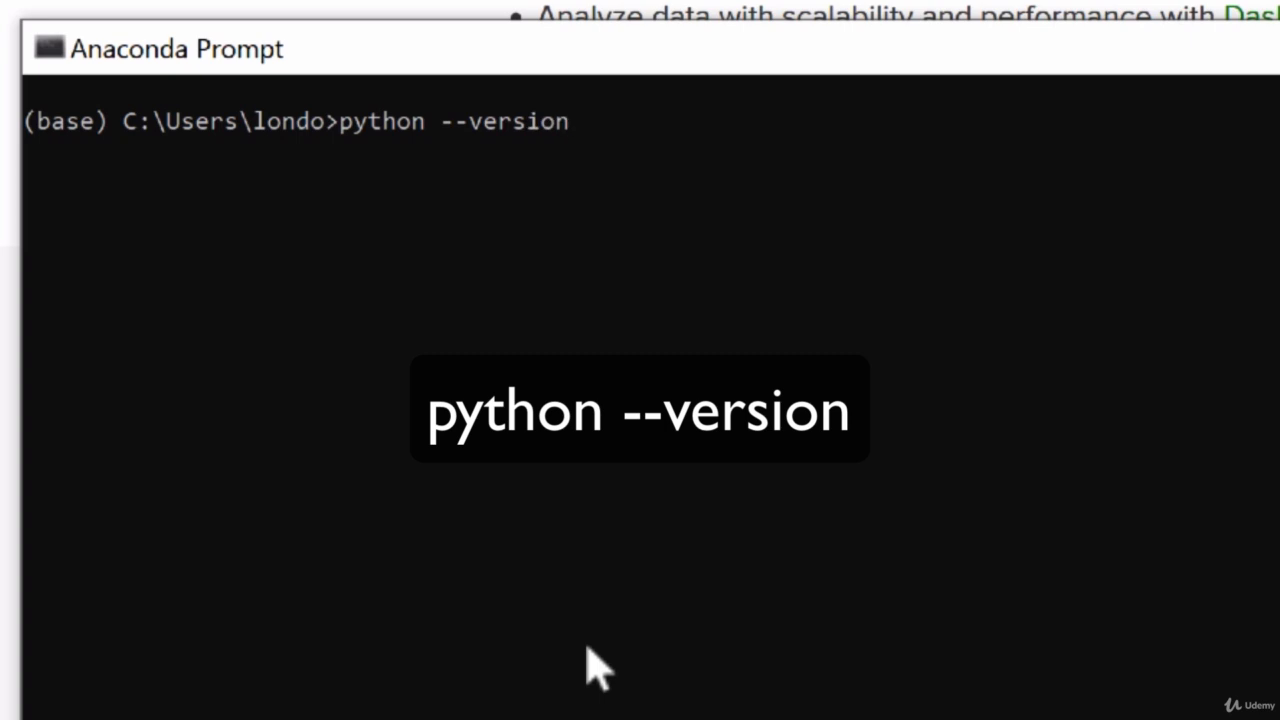
{"action": "key", "text": "Return"}
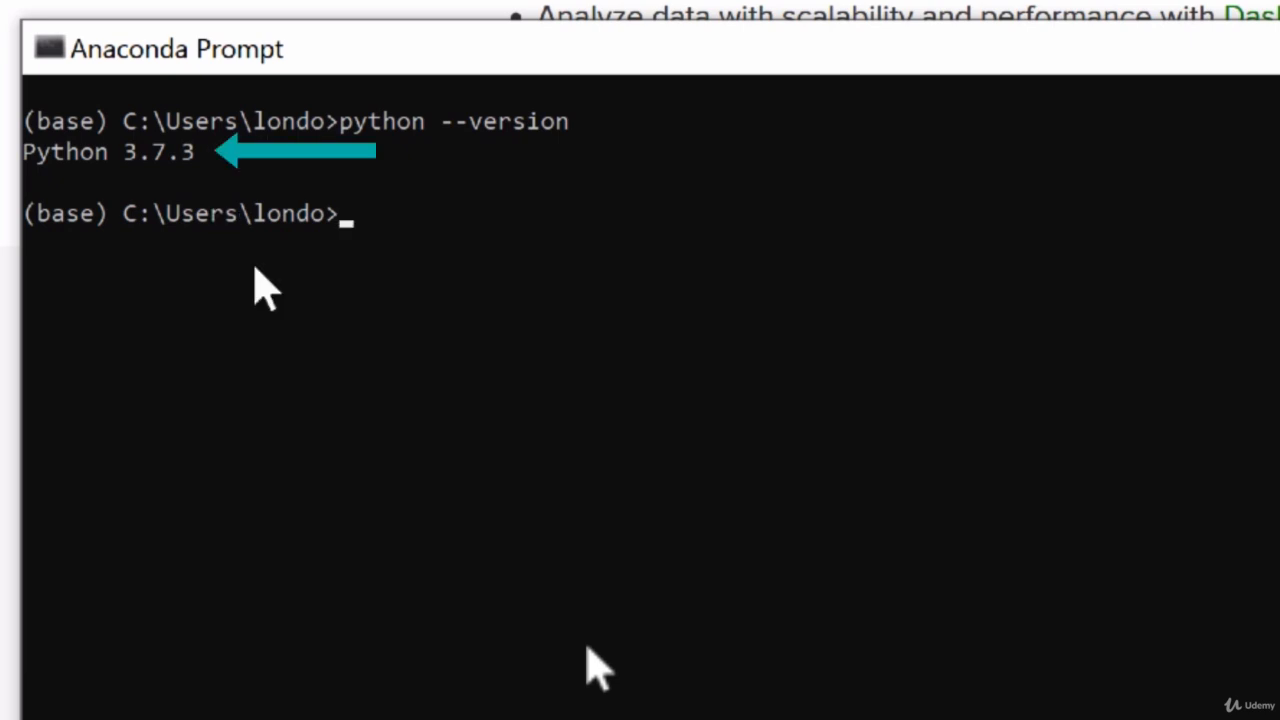
{"action": "type", "text": "+"}
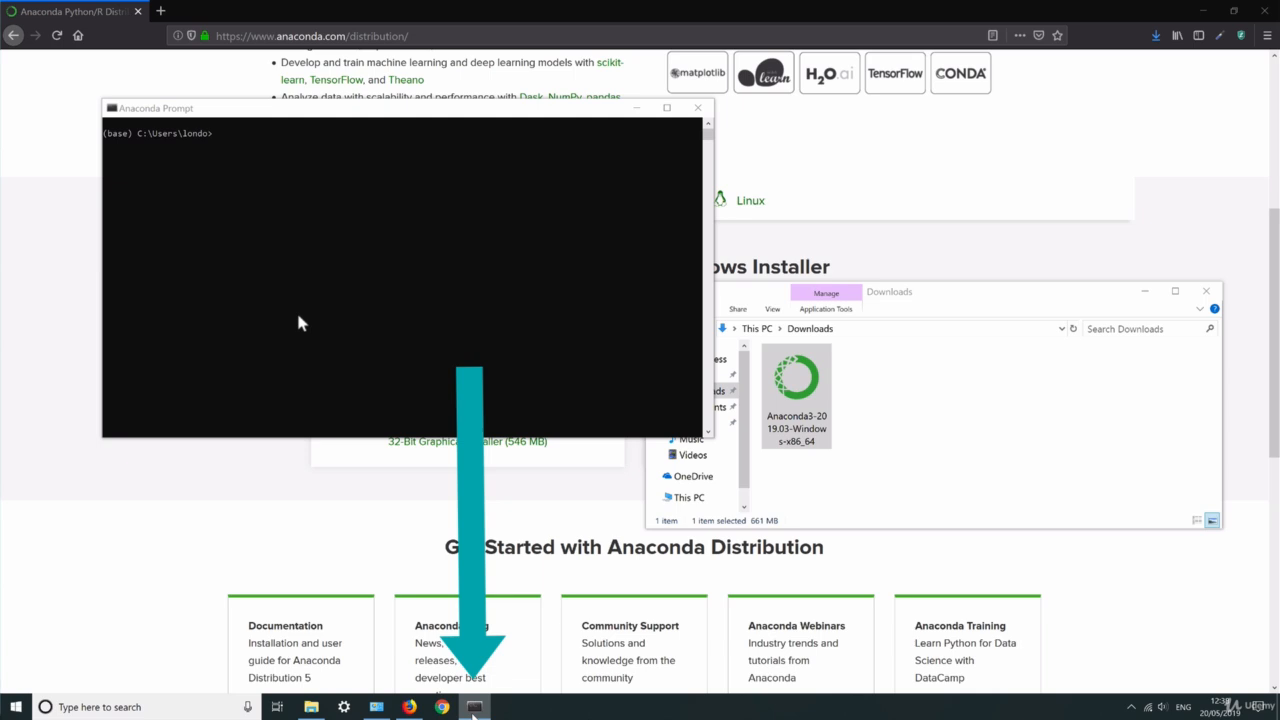
Pin Anaconda Prompt to the taskbar and start Jupyter with the command jupyter notebook
{"action": "right_click", "coordinate": [474, 708]}
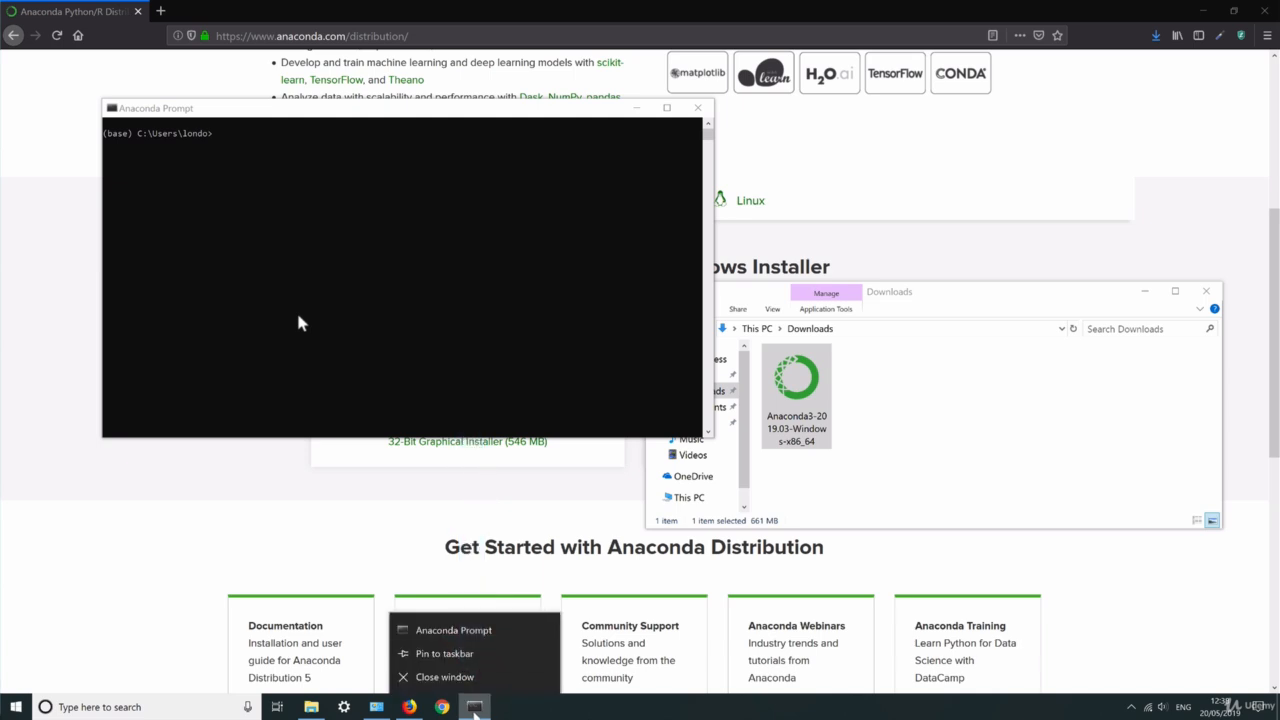
{"action": "left_click", "coordinate": [425, 660]}
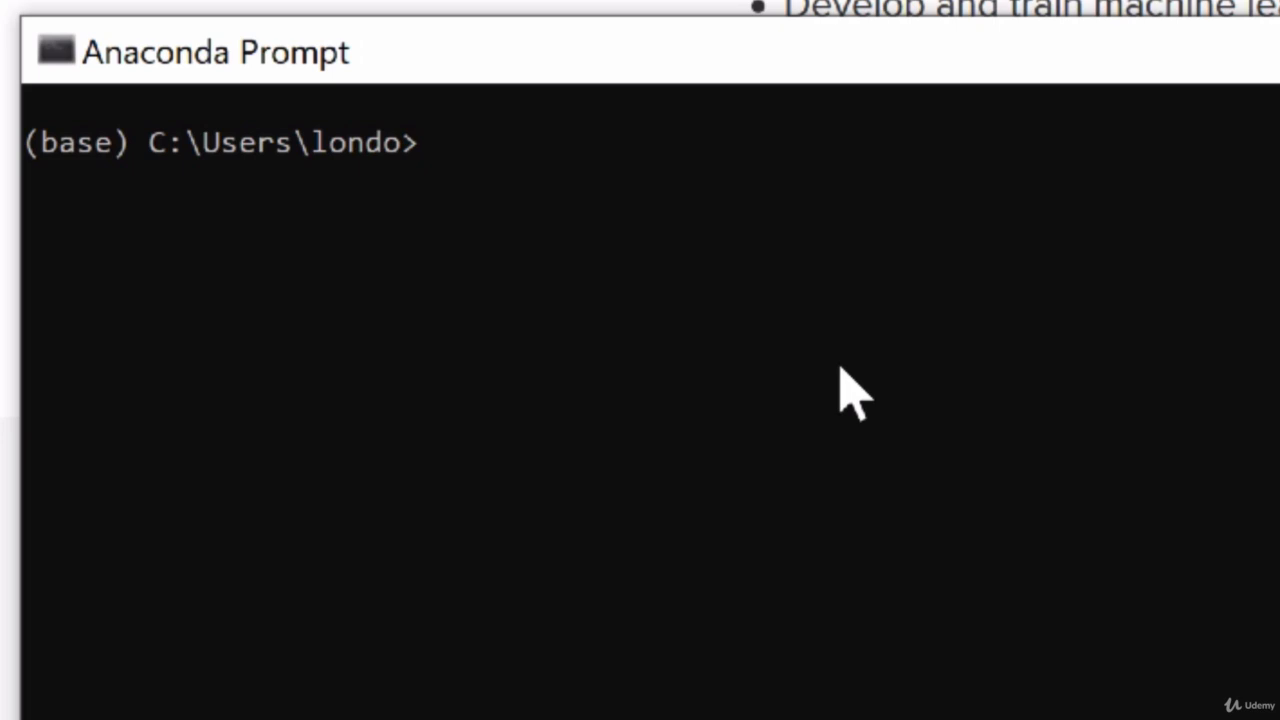
{"action": "type", "text": "jupyter notebook"}
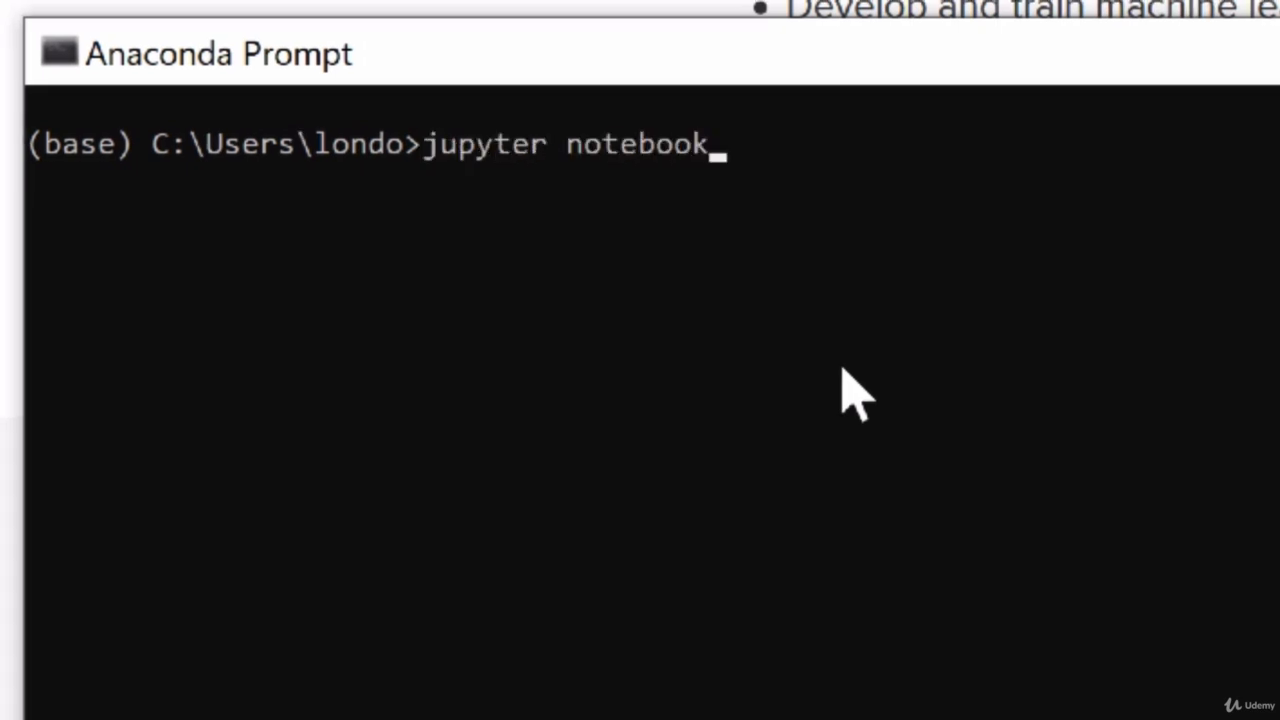
{"action": "key", "text": "Return"}
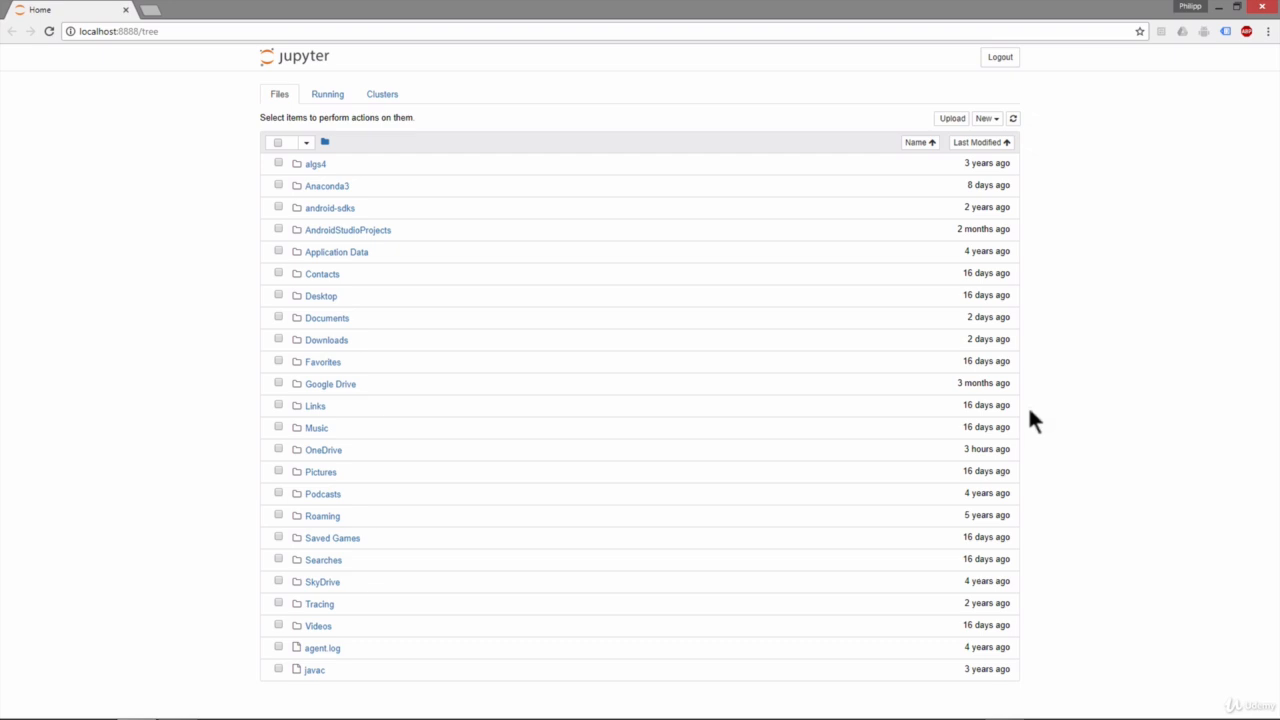
Create a new Python 3 notebook, and close and halt it, leaving the page without saving changes
{"action": "left_click", "coordinate": [988, 119]}
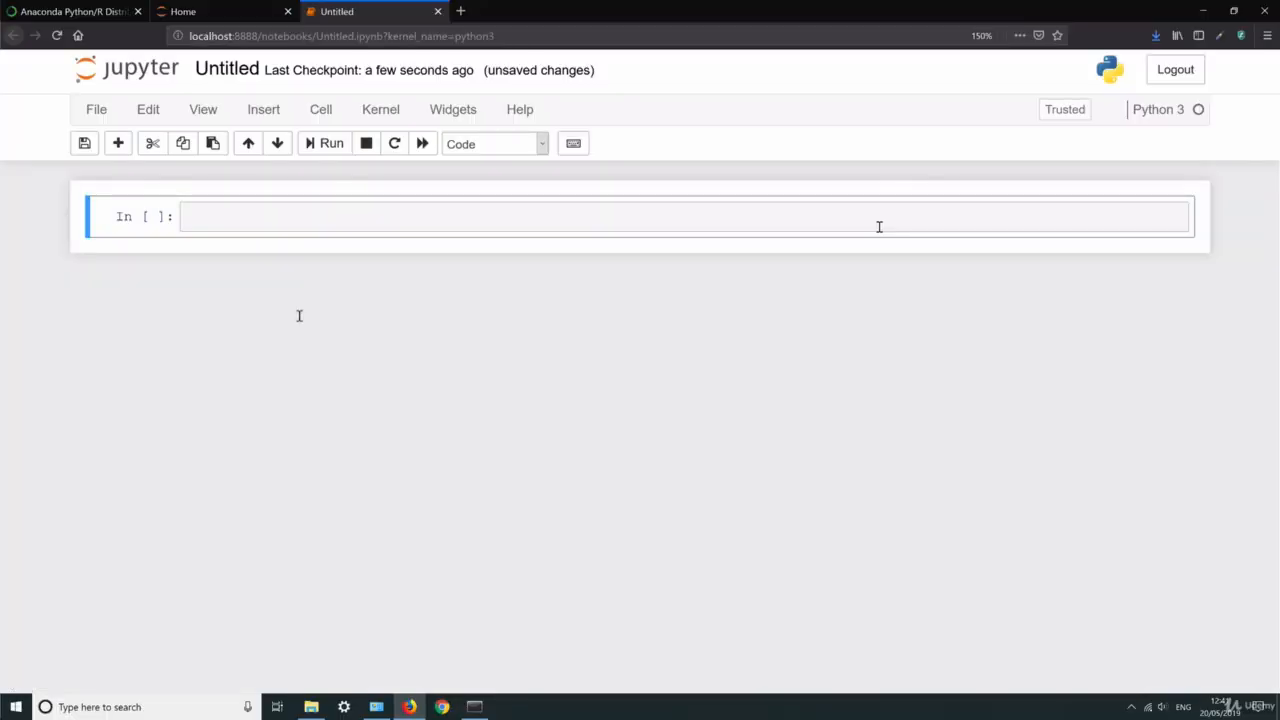
{"action": "left_click", "coordinate": [96, 112]}
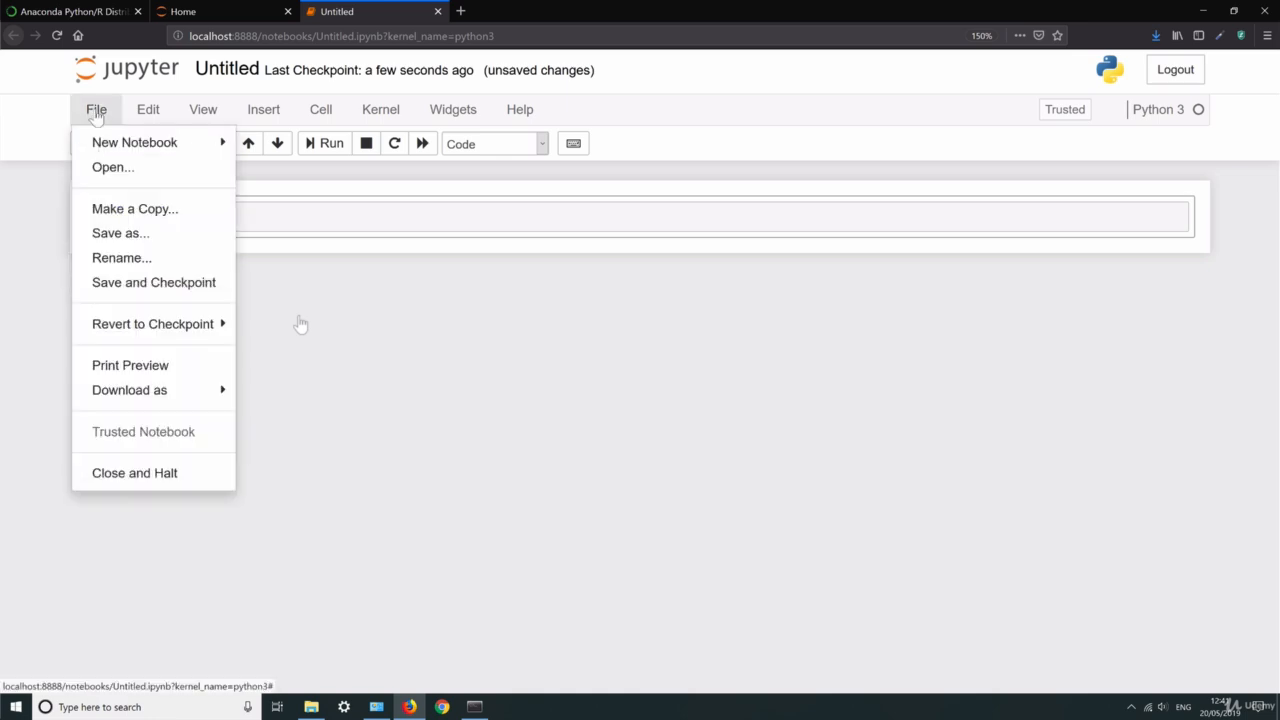
{"action": "left_click", "coordinate": [141, 475]}
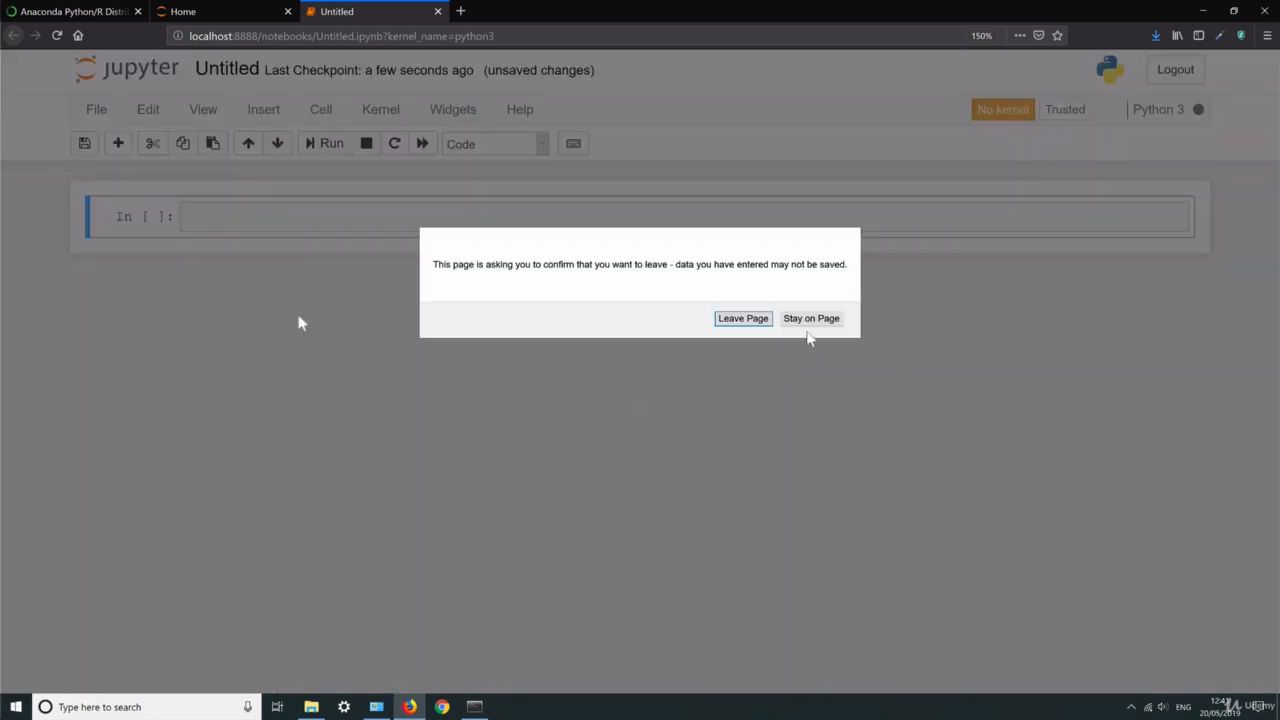
{"action": "left_click", "coordinate": [765, 320]}
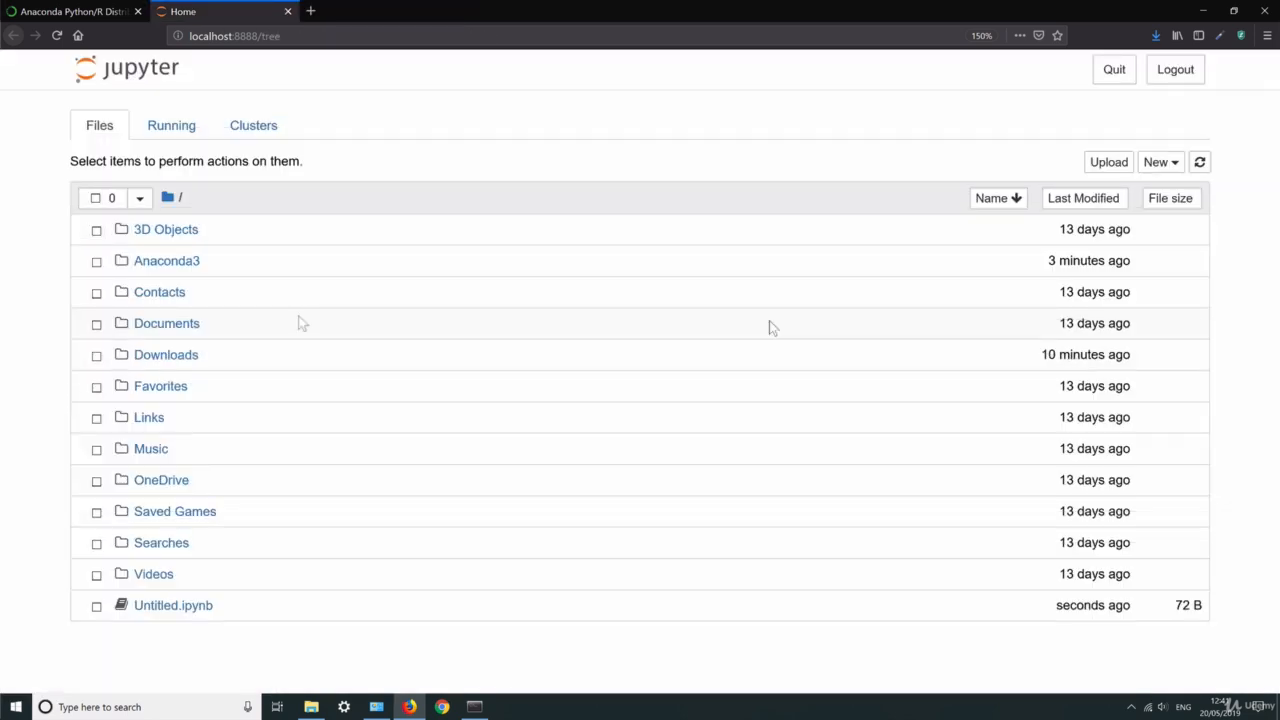
Log out of Jupyter, close its browser page, and stop the notebook server running in Anaconda Prompt
{"action": "left_click", "coordinate": [1160, 72]}
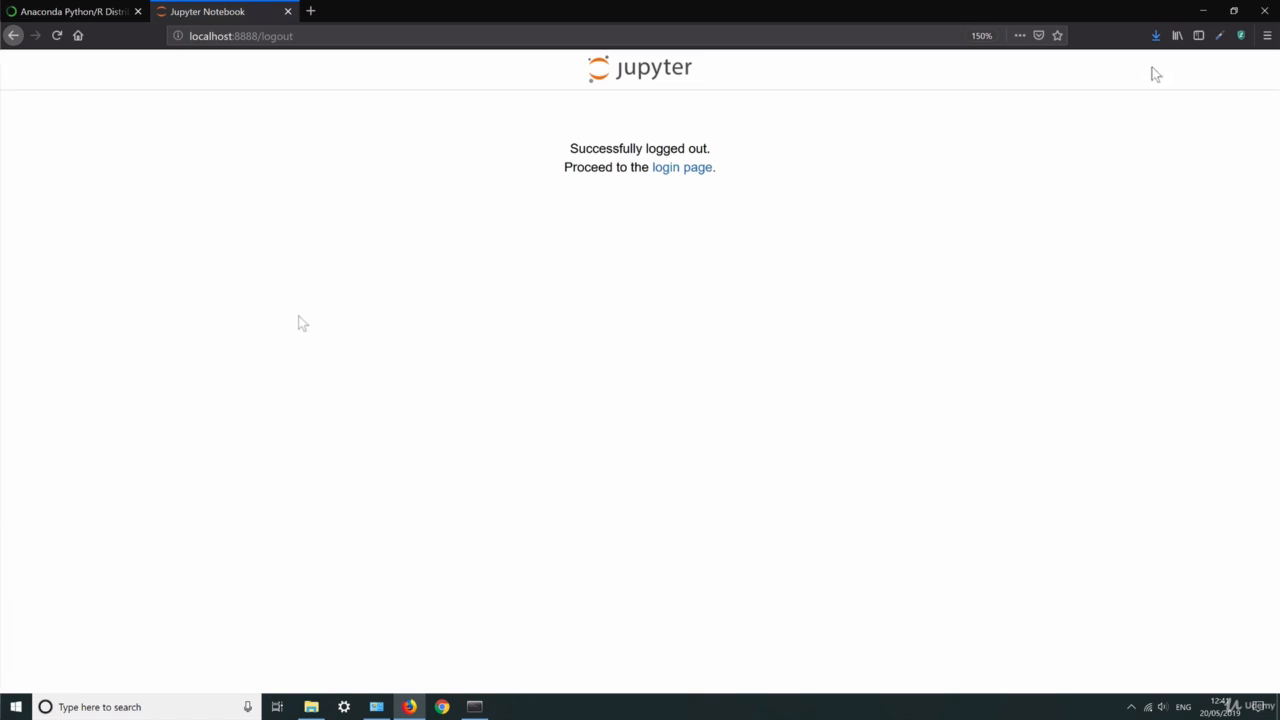
{"action": "left_click", "coordinate": [288, 11]}
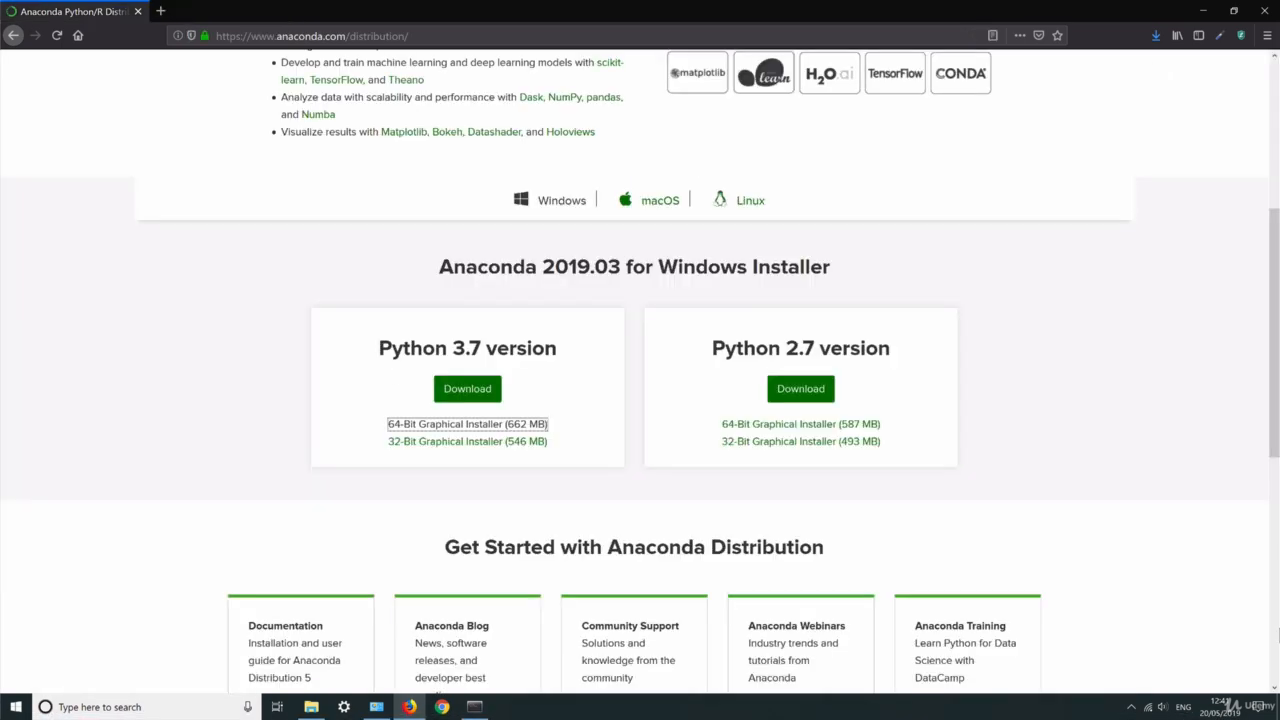
{"action": "left_click", "coordinate": [474, 707]}
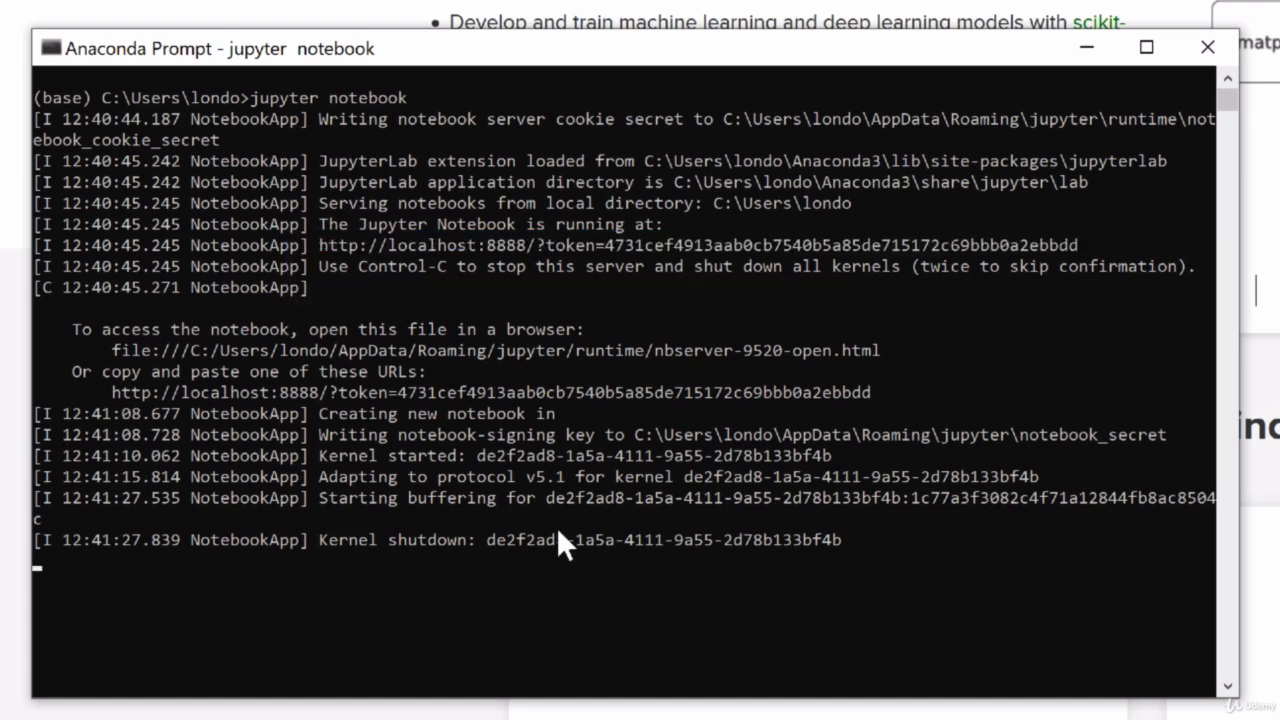
{"action": "key", "text": "ctrl+c"}
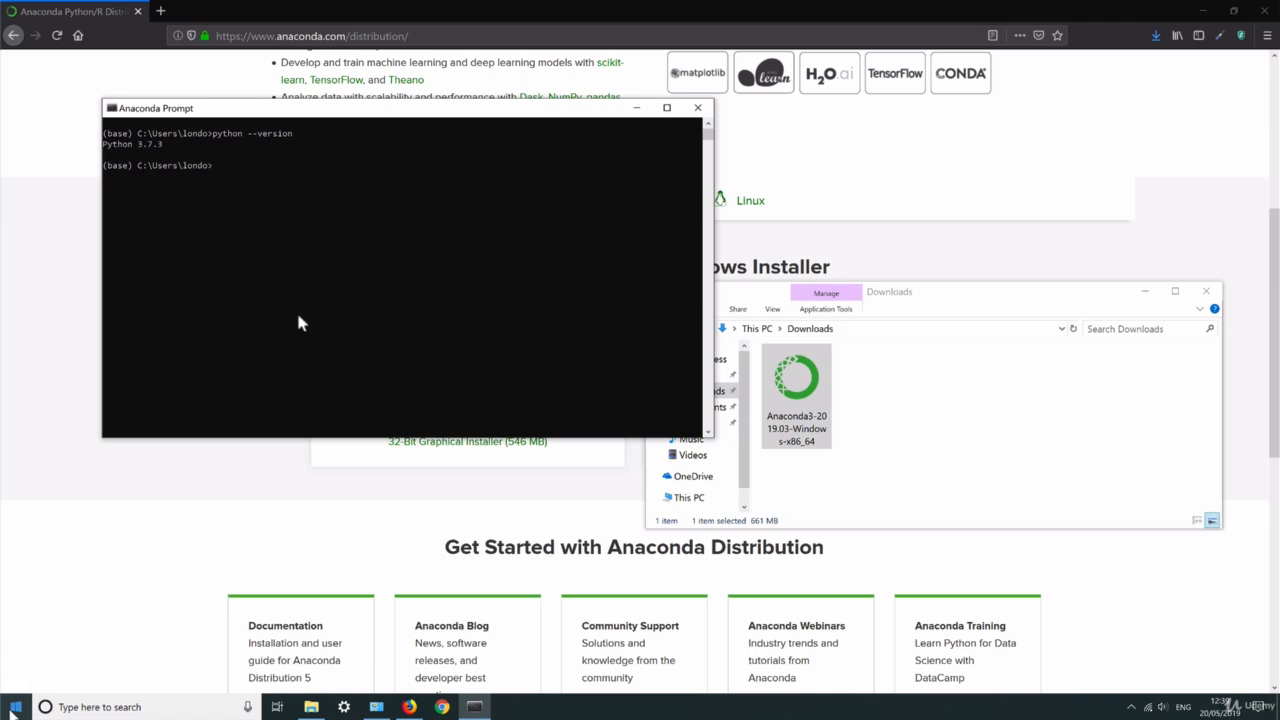
Open Anaconda Navigator, dismiss its welcome message so it is not shown again, and launch Jupyter Notebook
{"action": "left_click", "coordinate": [15, 707]}
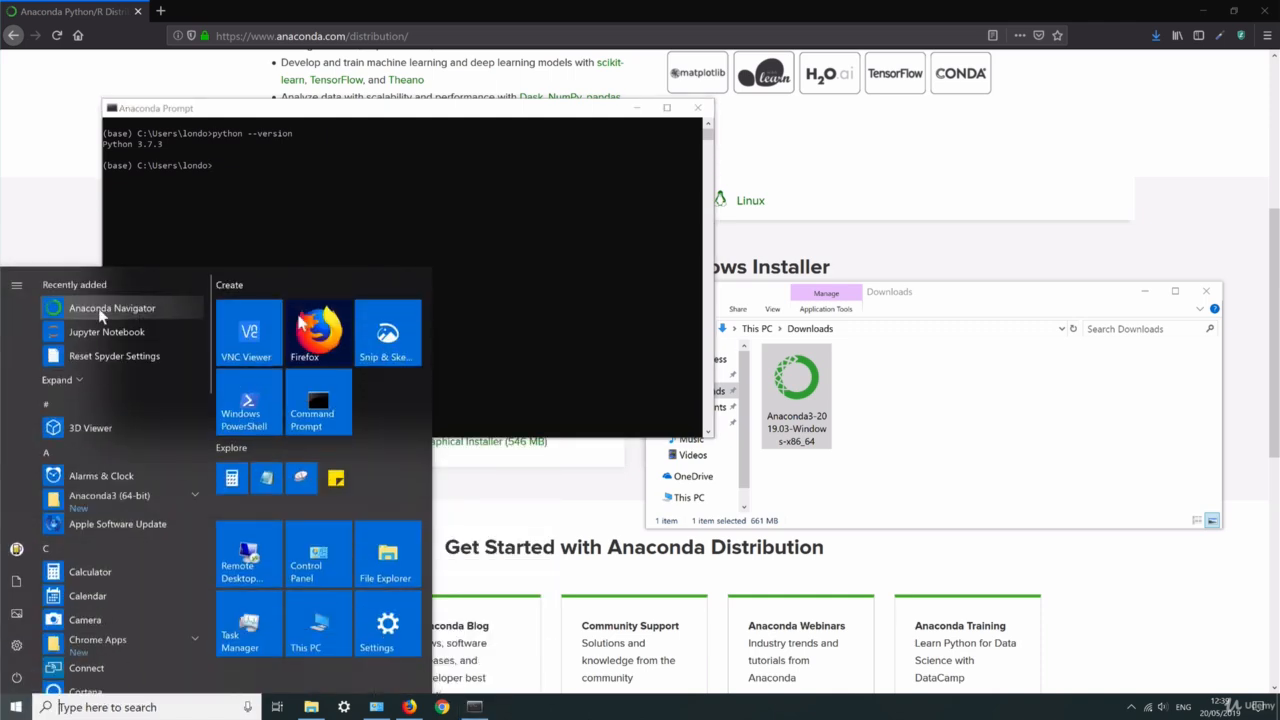
{"action": "left_click", "coordinate": [100, 312]}
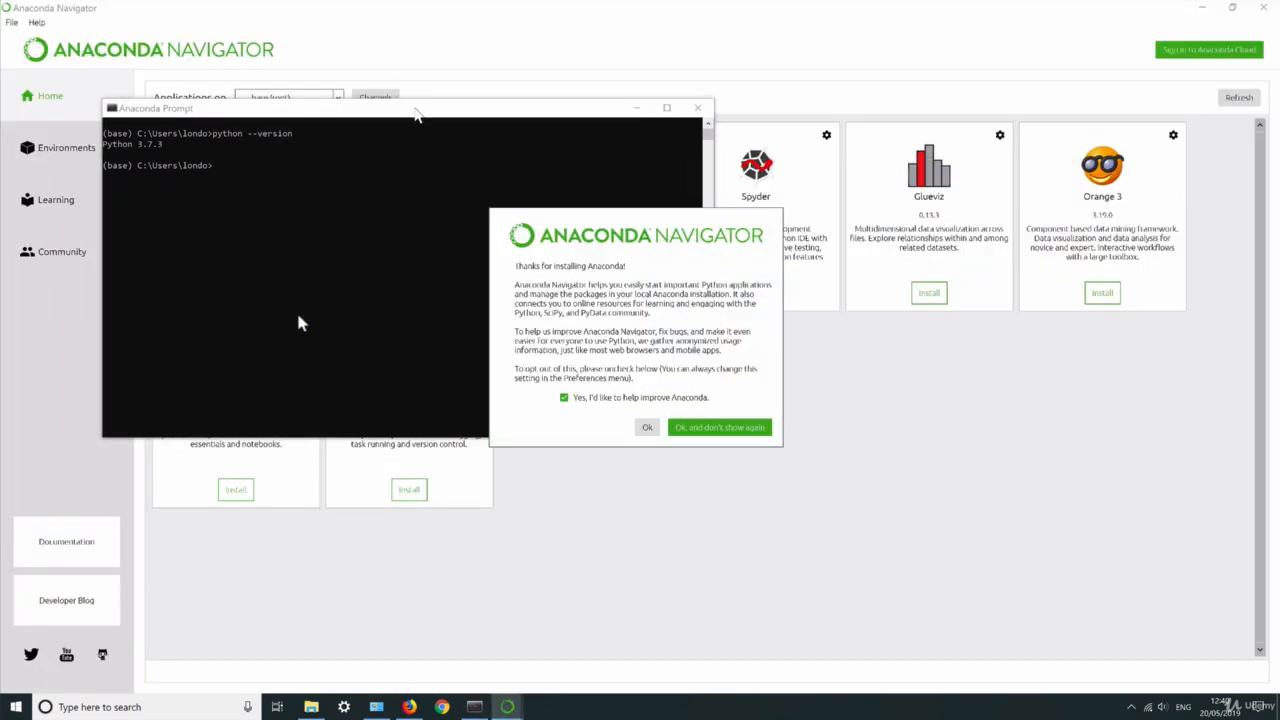
{"action": "left_click", "coordinate": [720, 430]}
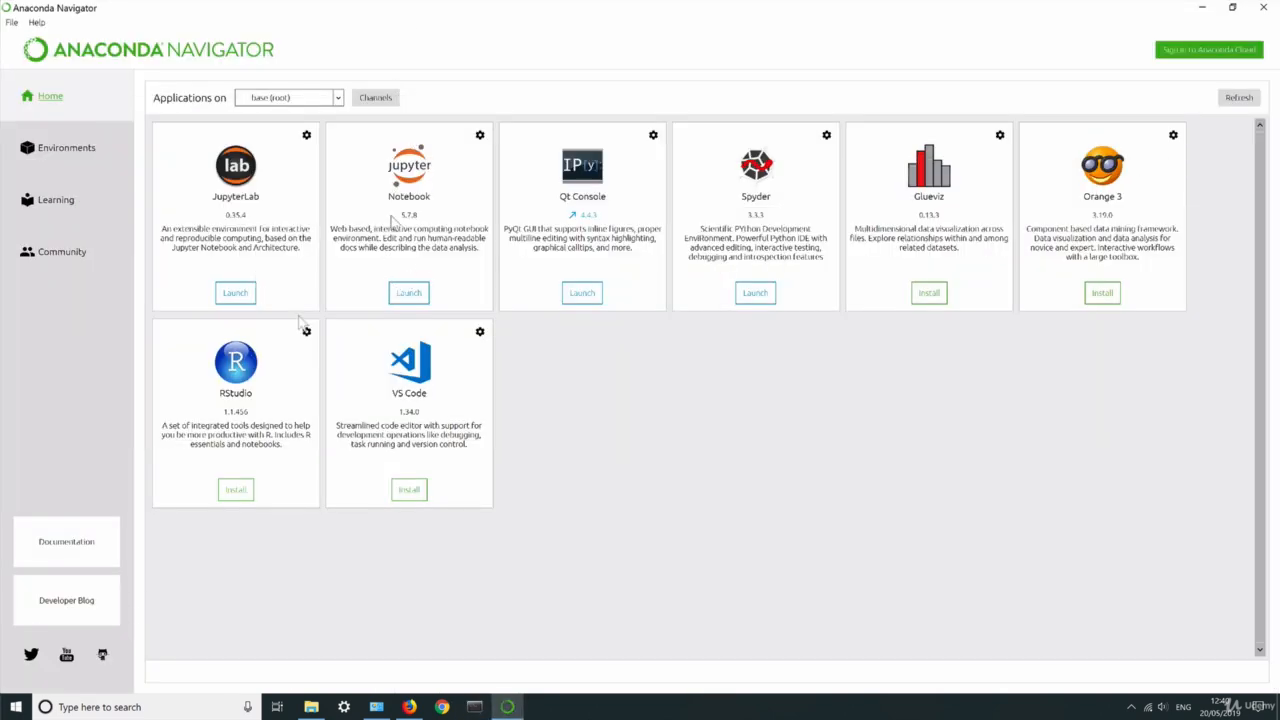
{"action": "left_click", "coordinate": [408, 292]}
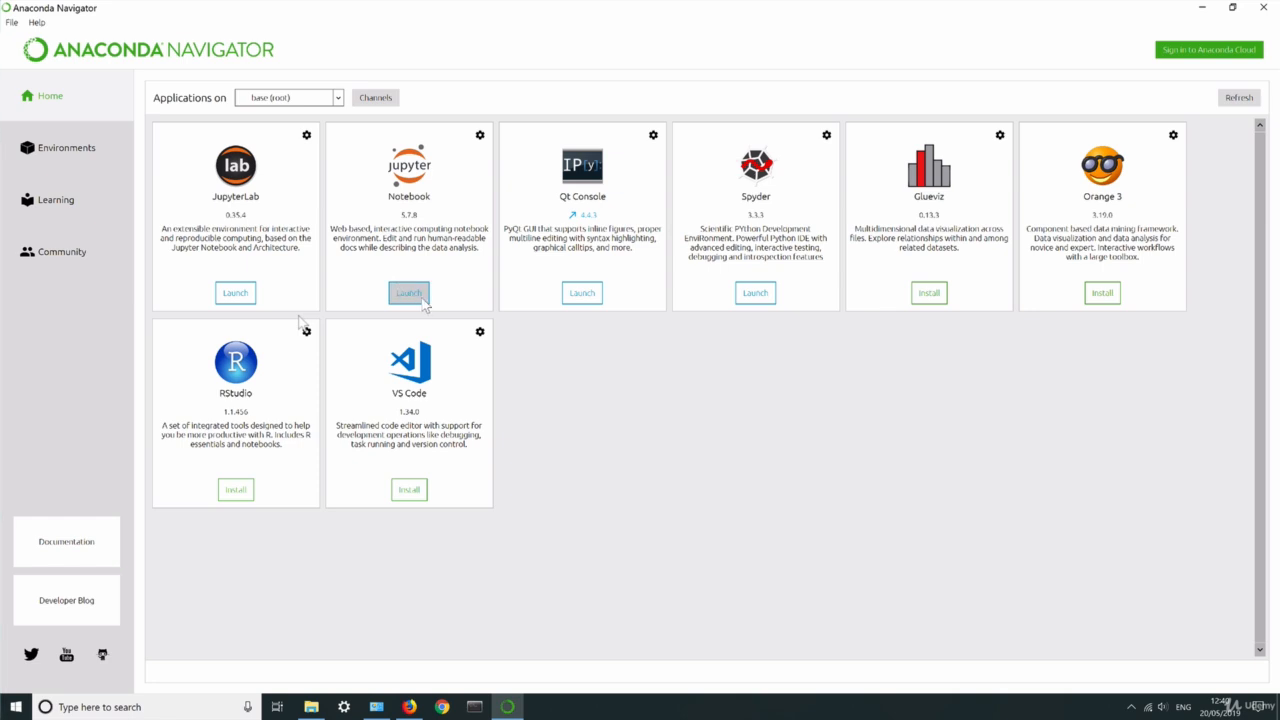